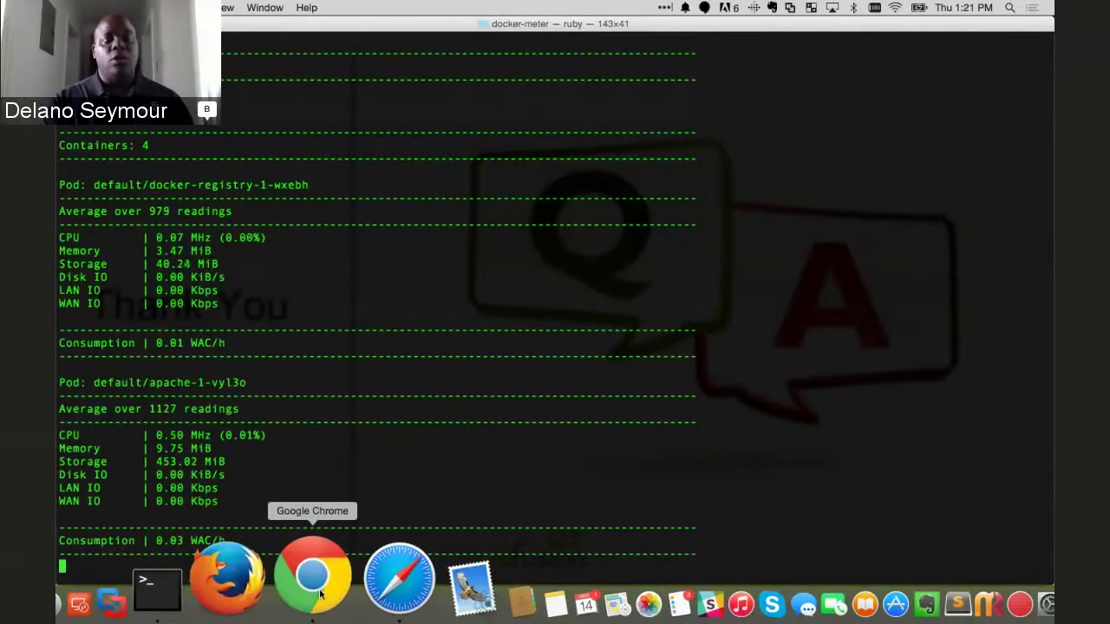
- Leave the slideshow and load console-staging.6fusion.com in a new browser tab
left_click(312, 577)
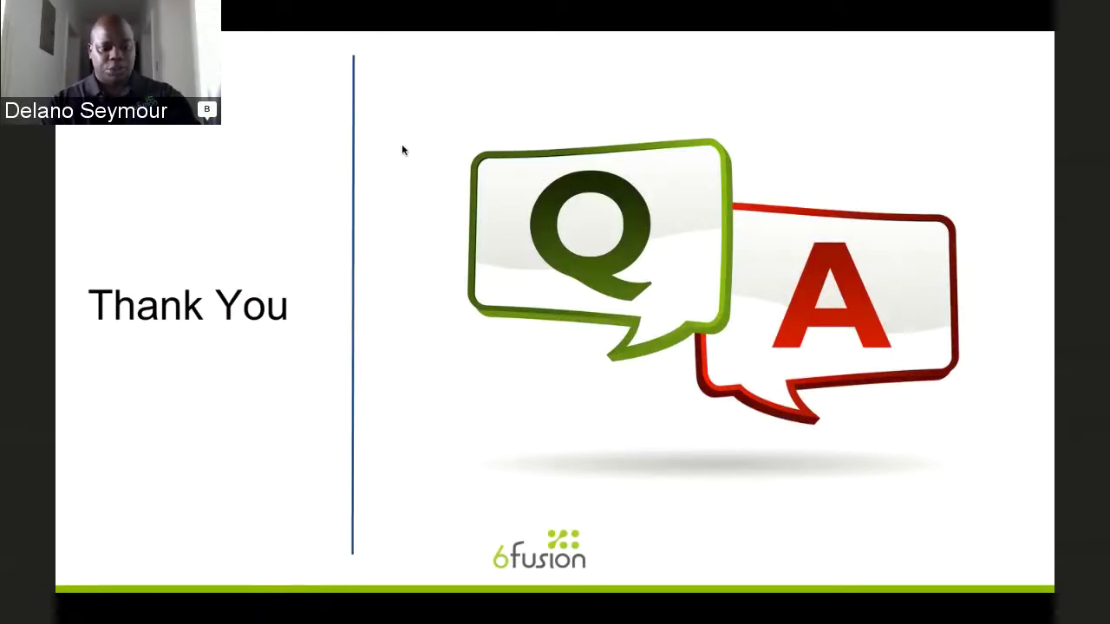
key("Escape")
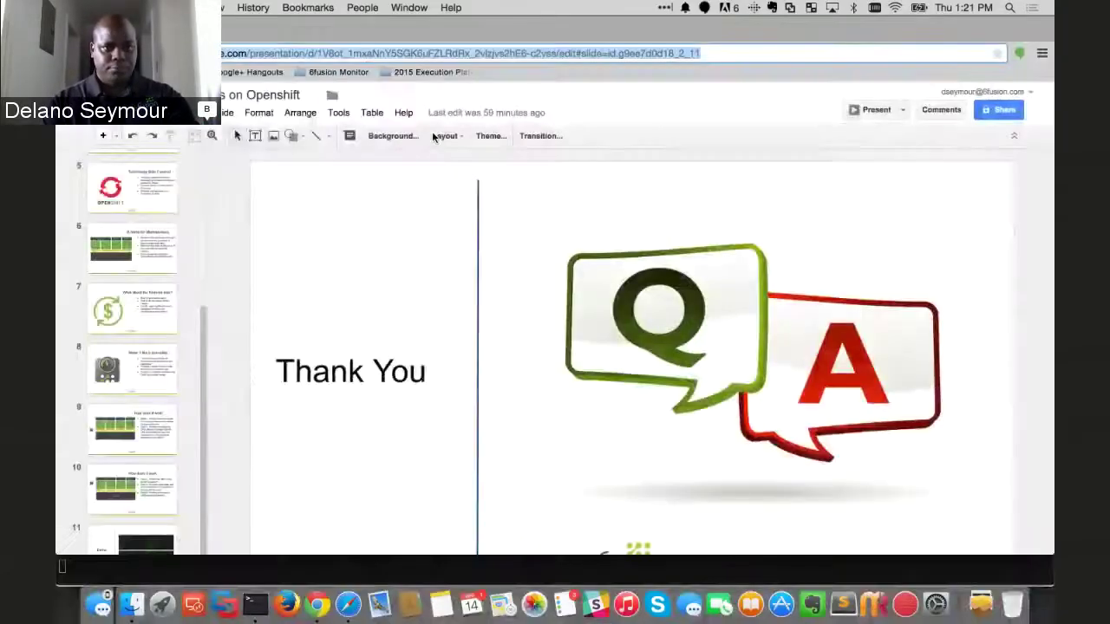
left_click(392, 33)
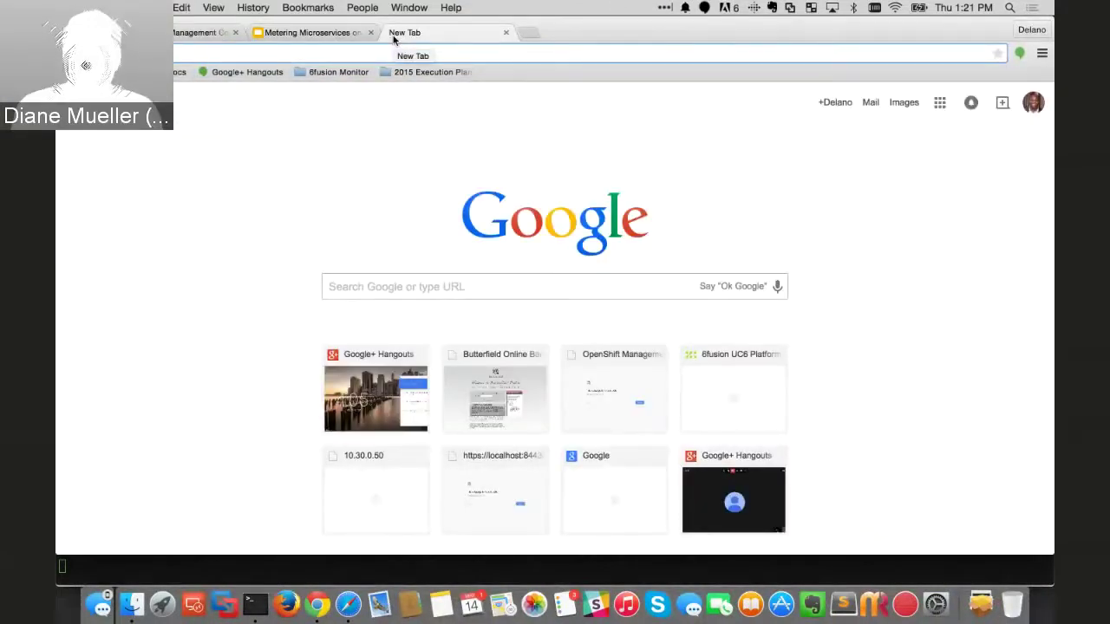
type("console-staging.6fusion.com")
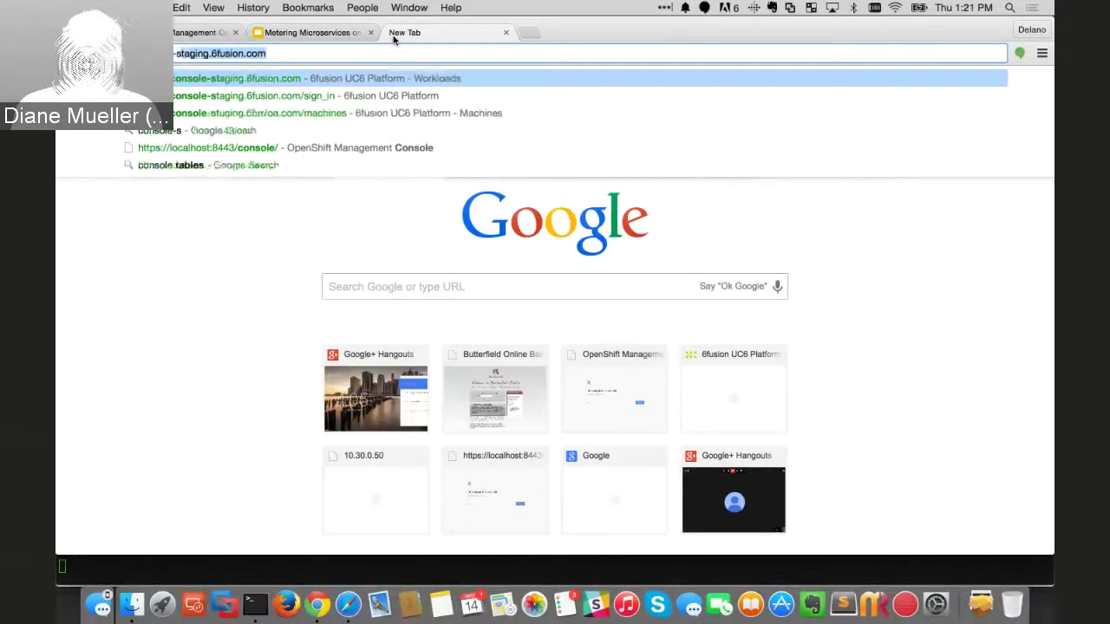
key("Return")
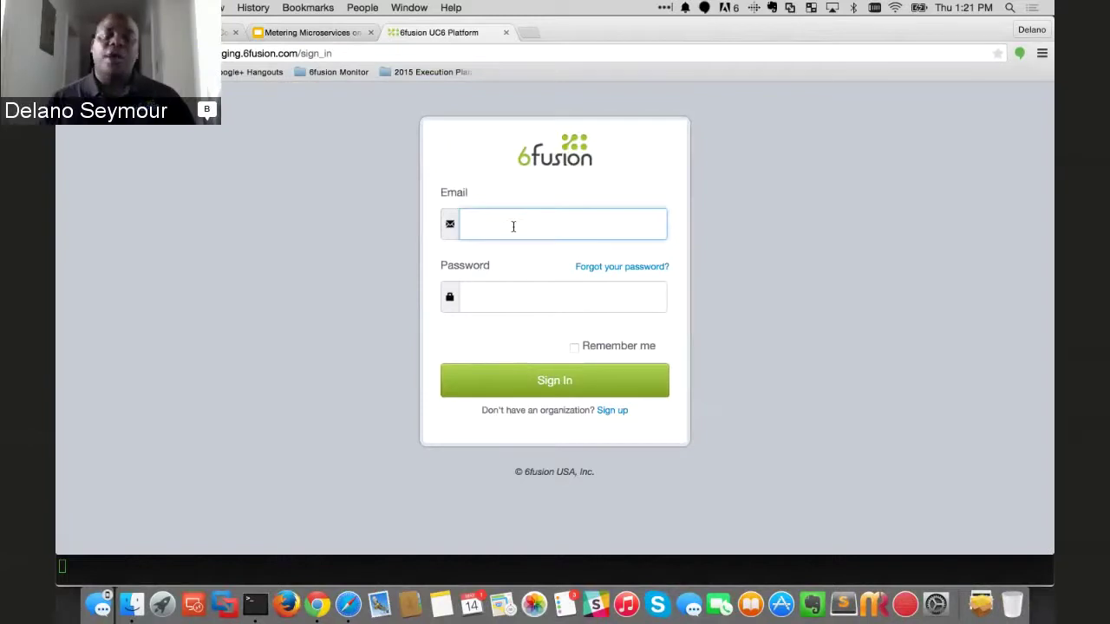
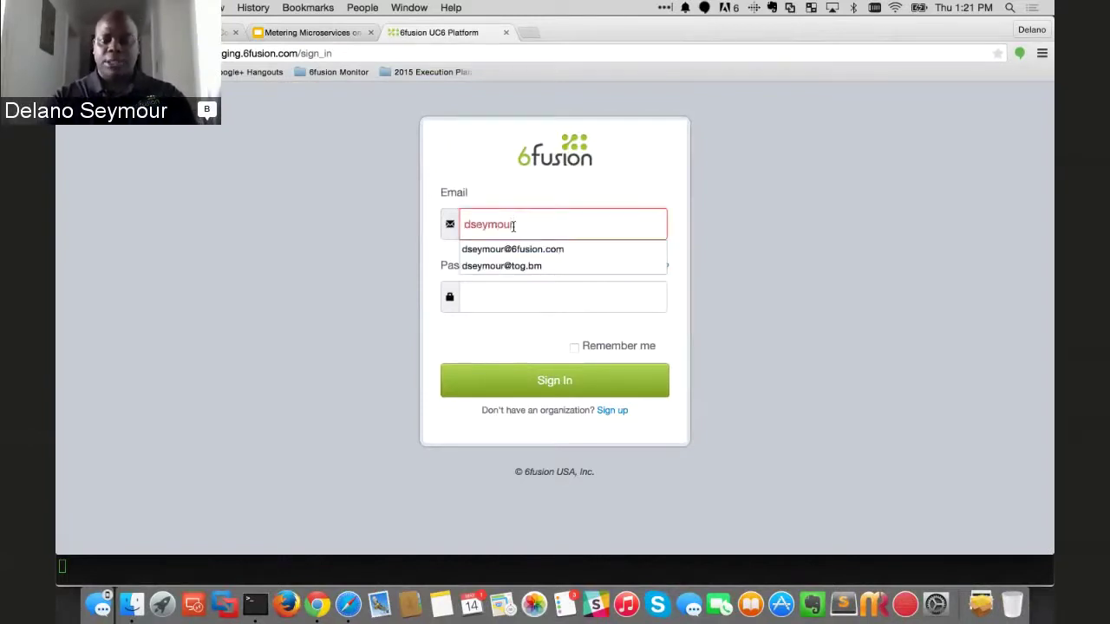
- Sign in to the staging console with the saved account e-mail and password
key("Down")
key("Return")
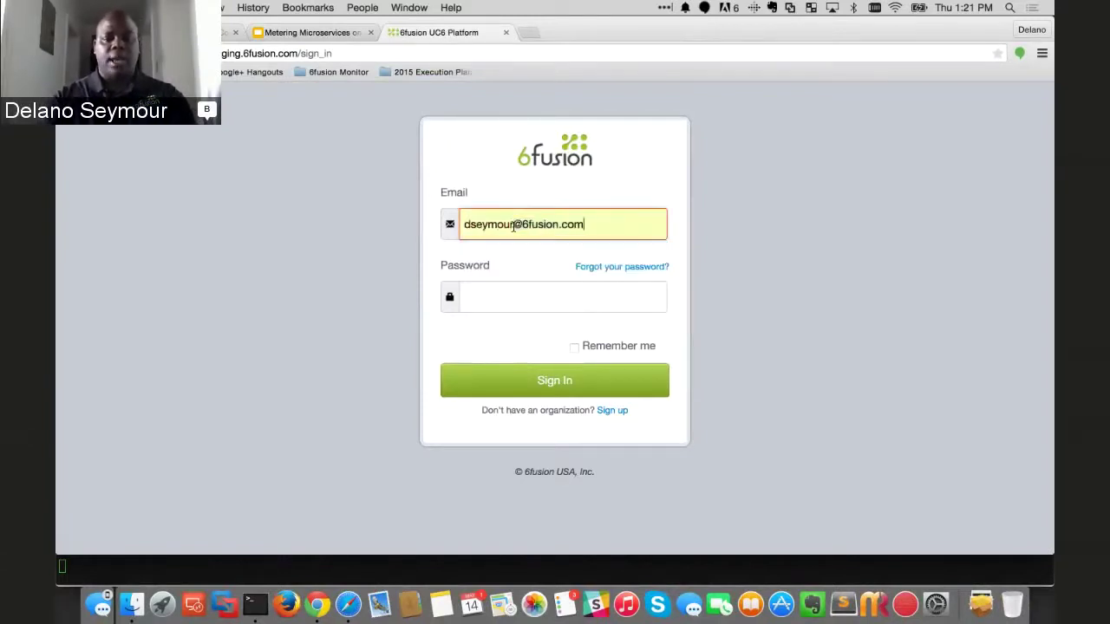
key("Tab")
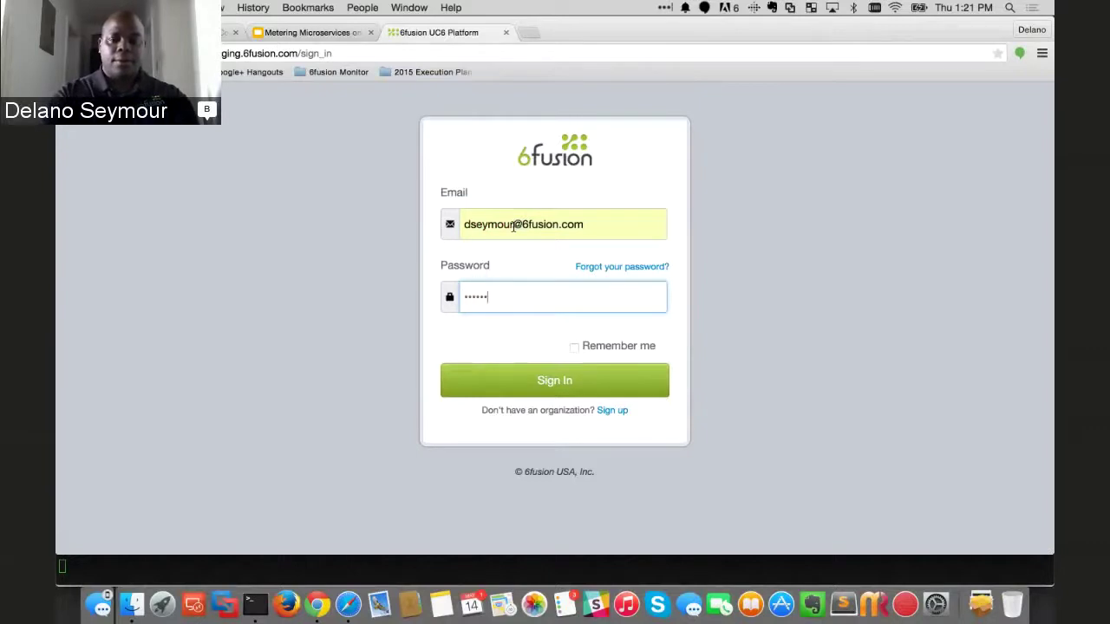
key("Return")
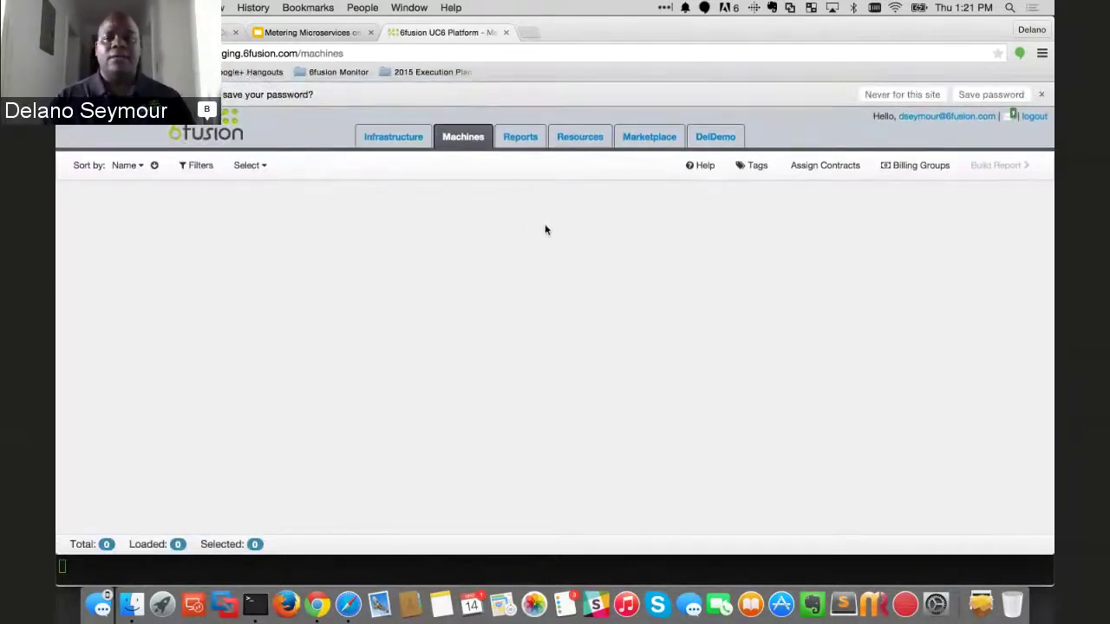
- Show the last 6 months of readings for Humana Infrastructure U01, which still has none
left_click(1042, 94)
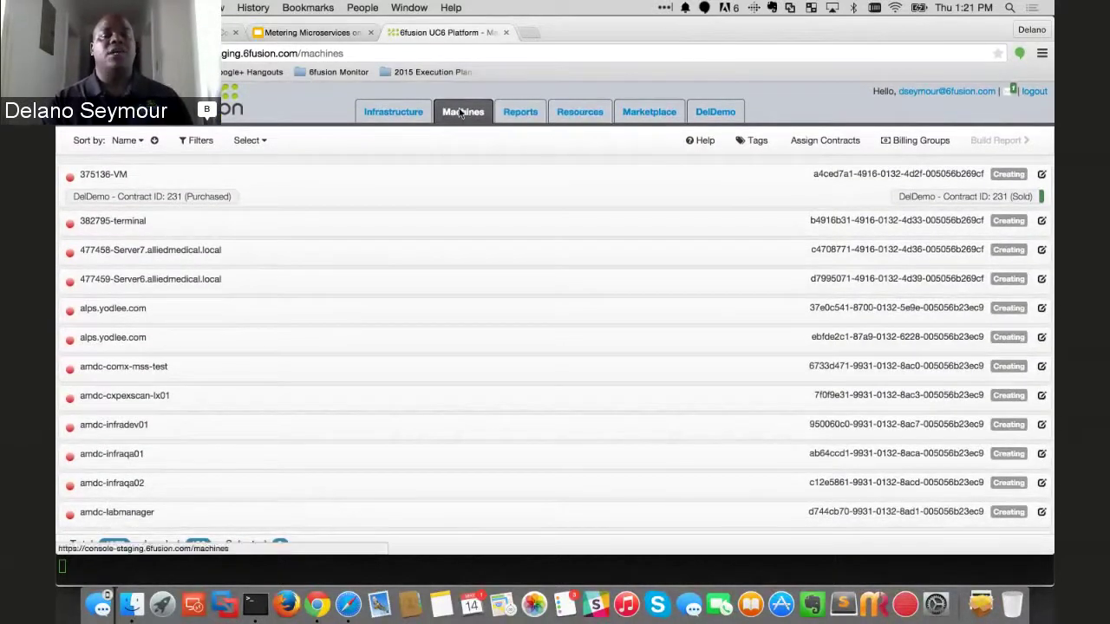
left_click(397, 117)
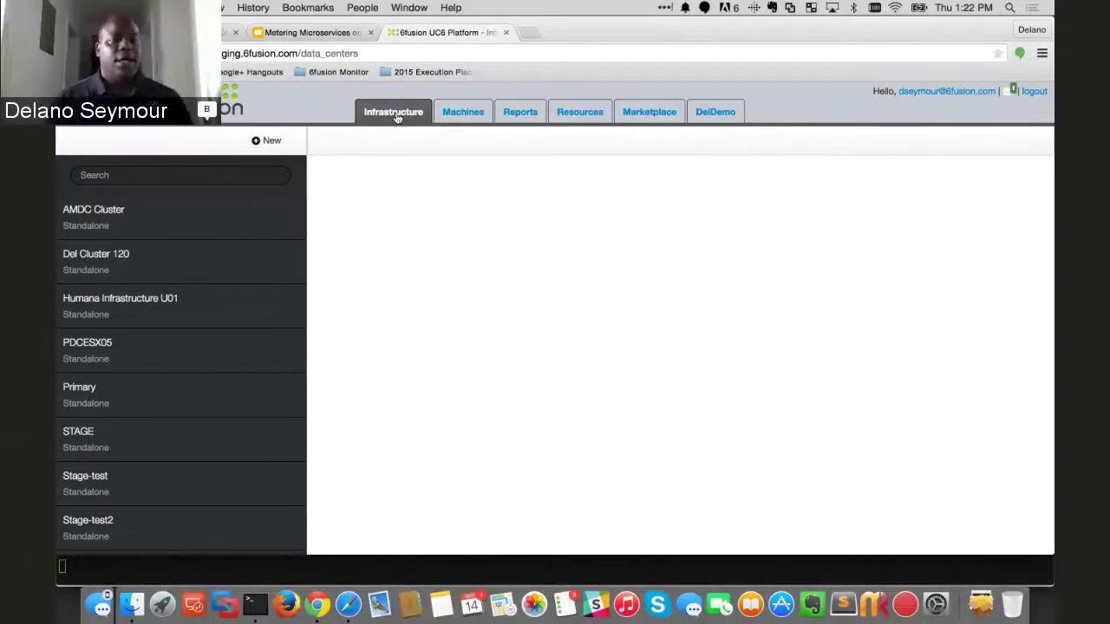
left_click(105, 307)
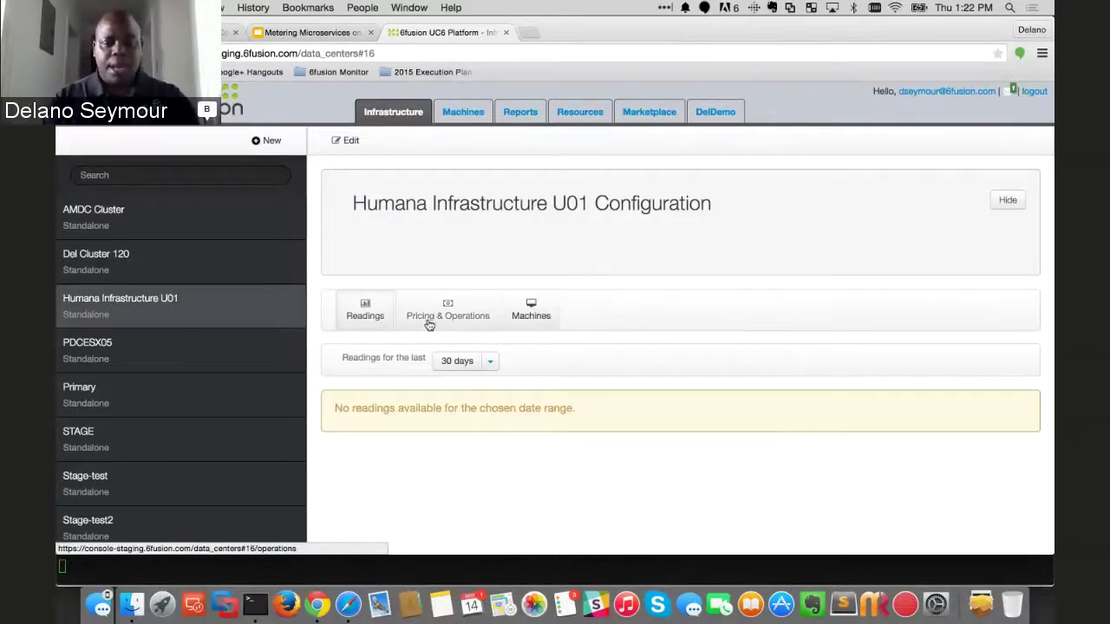
left_click(492, 362)
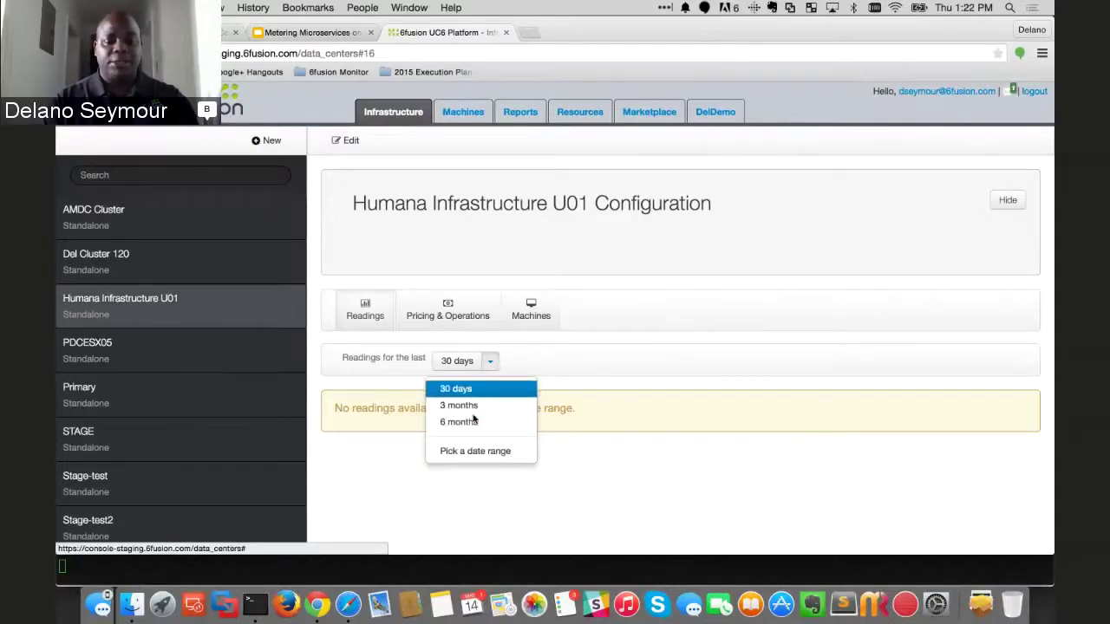
left_click(474, 423)
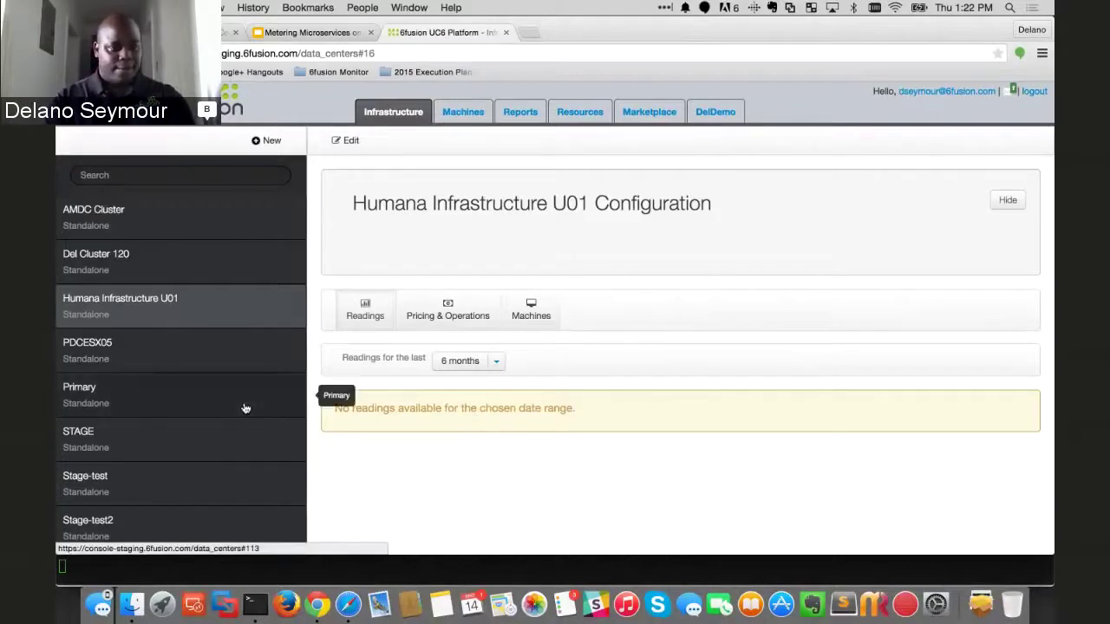
scroll(245, 409, "down", 5)
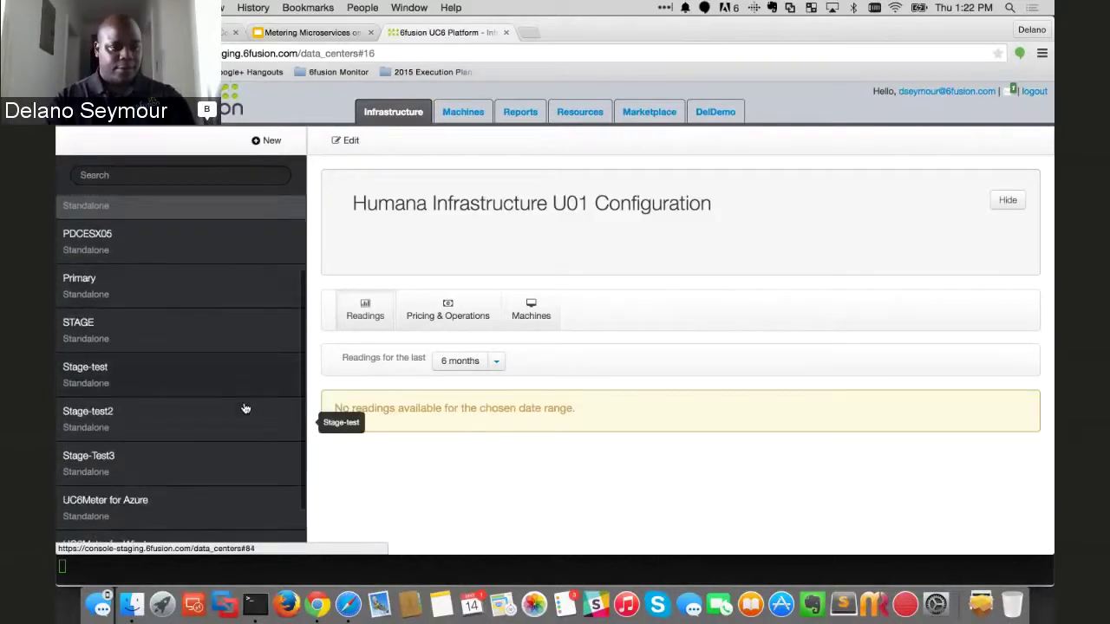
scroll(244, 408, "up", 5)
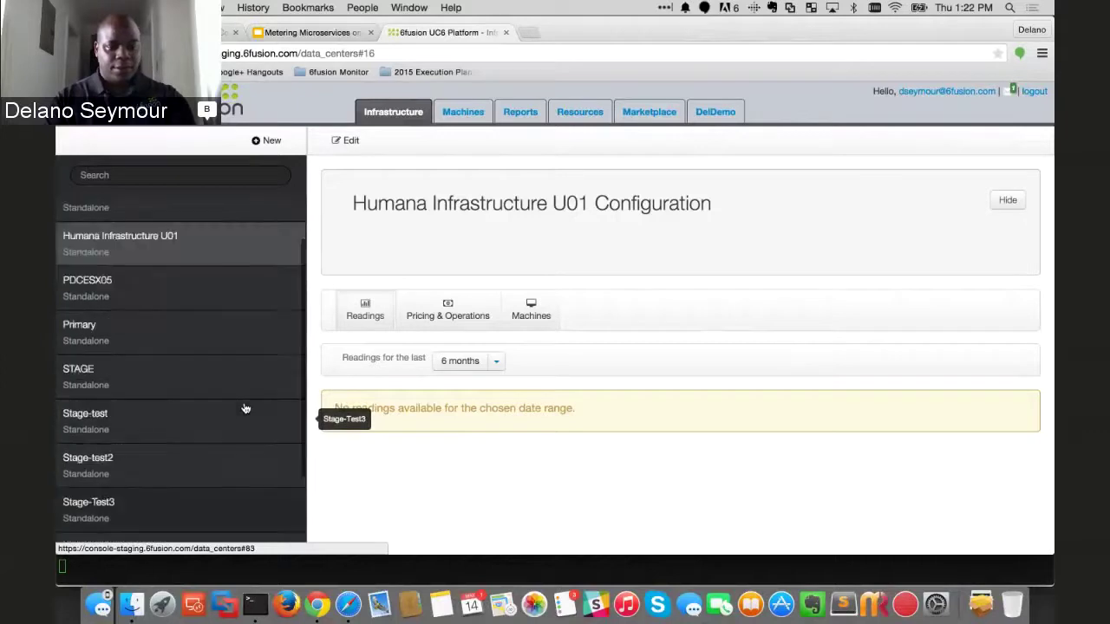
- Log out of staging and load the production console at console.6fusion.com
left_click(1042, 98)
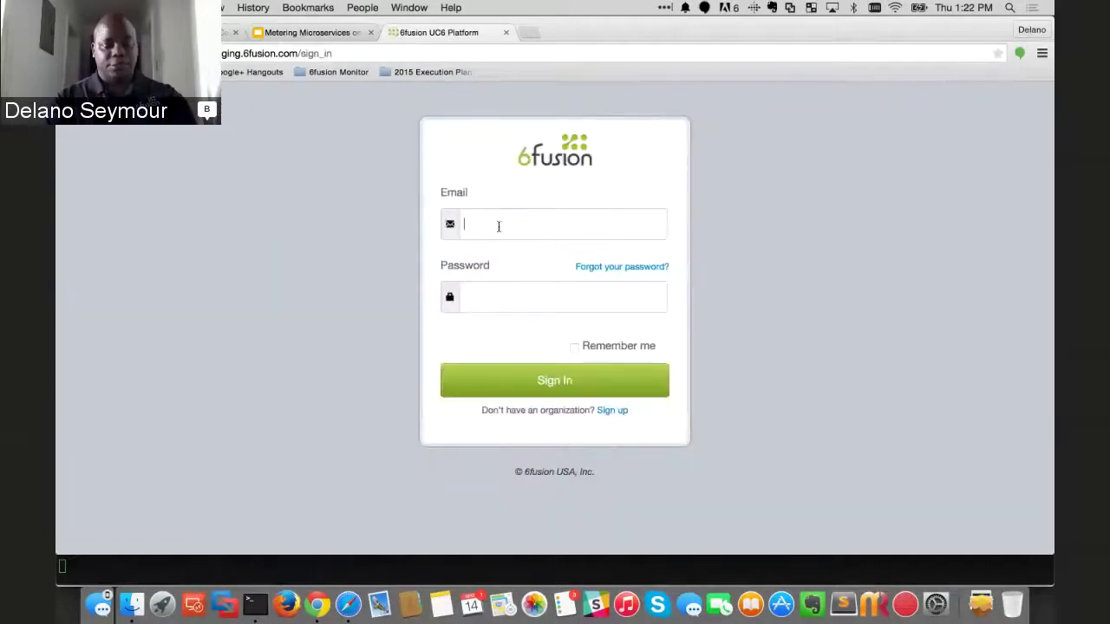
left_click(499, 226)
left_click(364, 54)
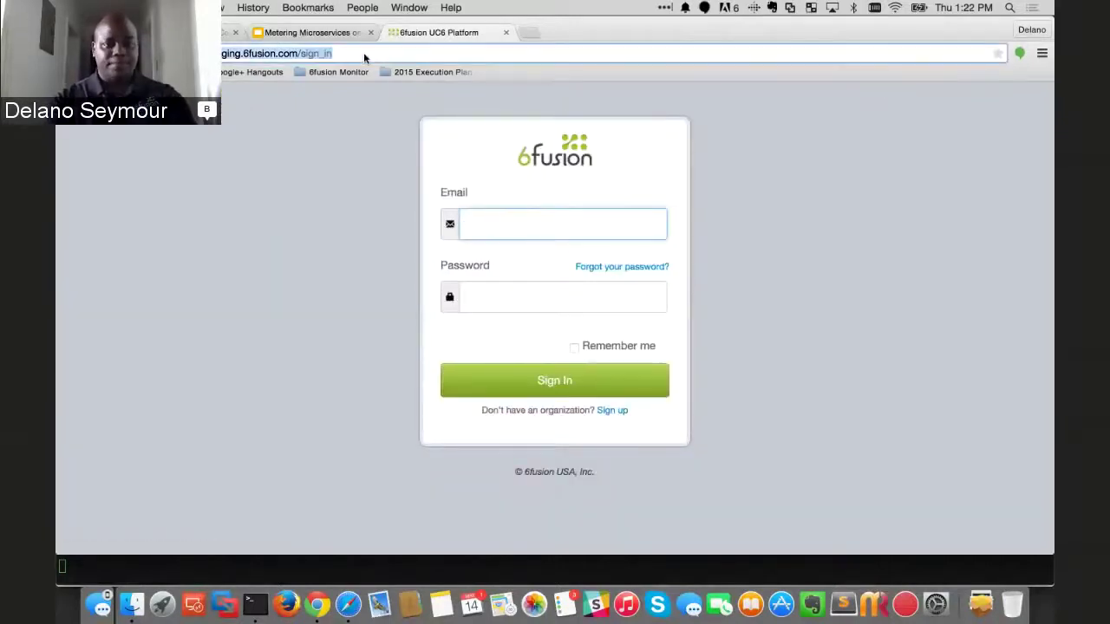
type("c")
key("Return")
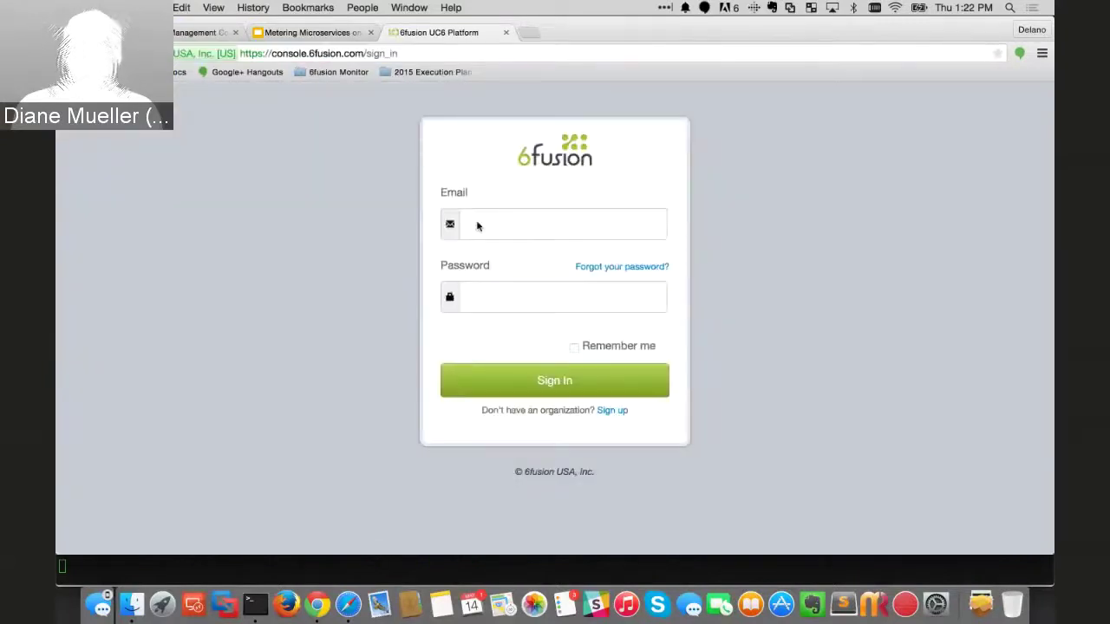
- Sign in to the production console with the saved account e-mail and password
left_click(477, 226)
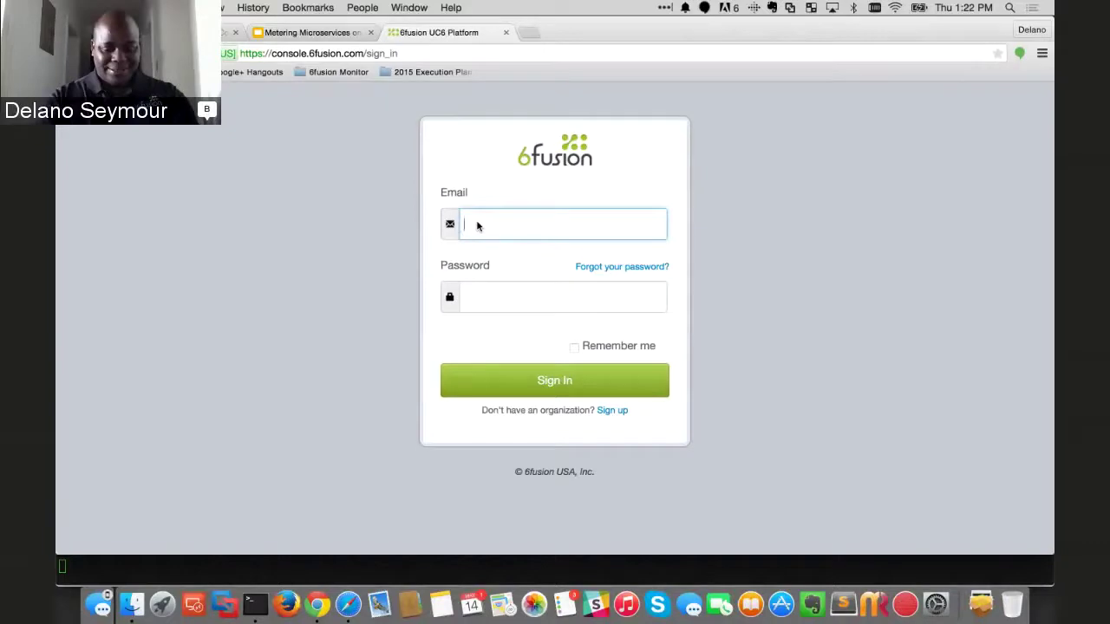
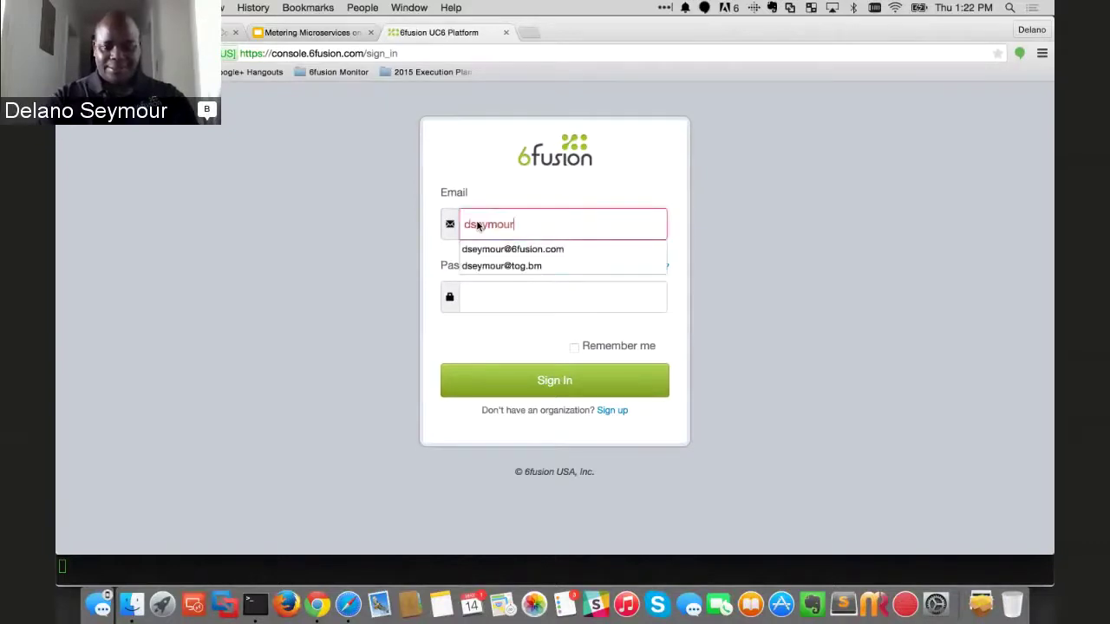
key("Down")
key("Tab")
type("•••••••")
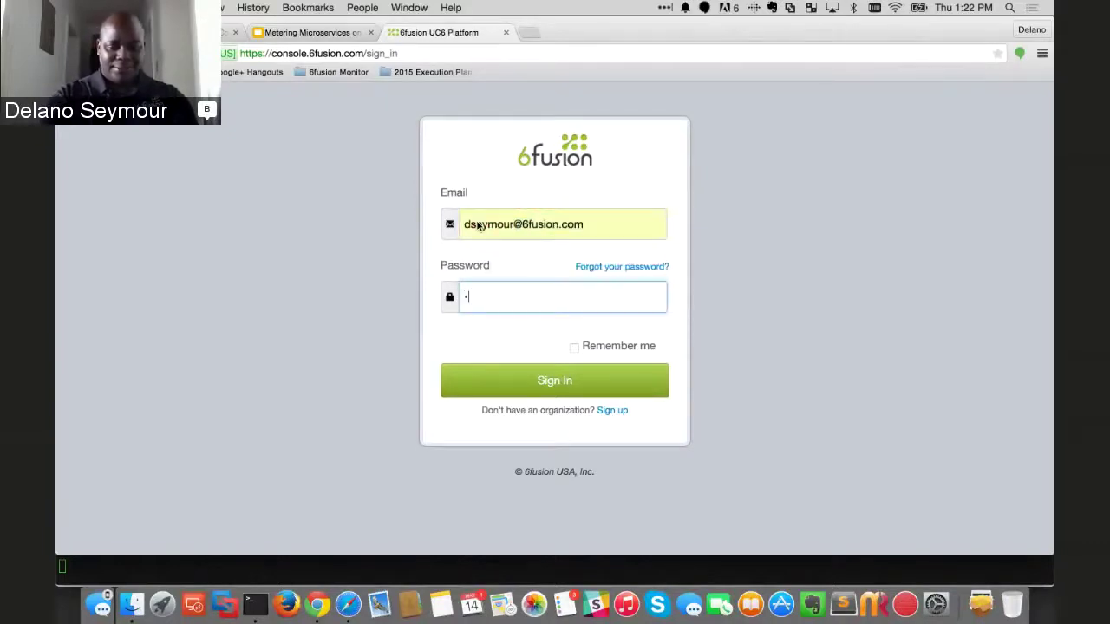
type("•••")
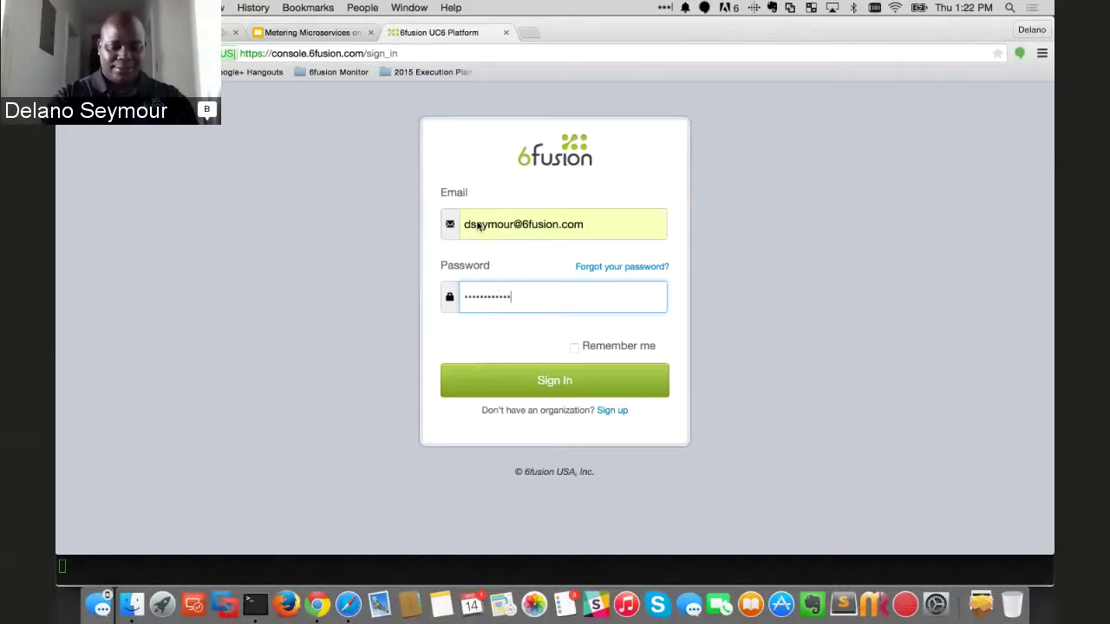
type("••••")
key("Return")
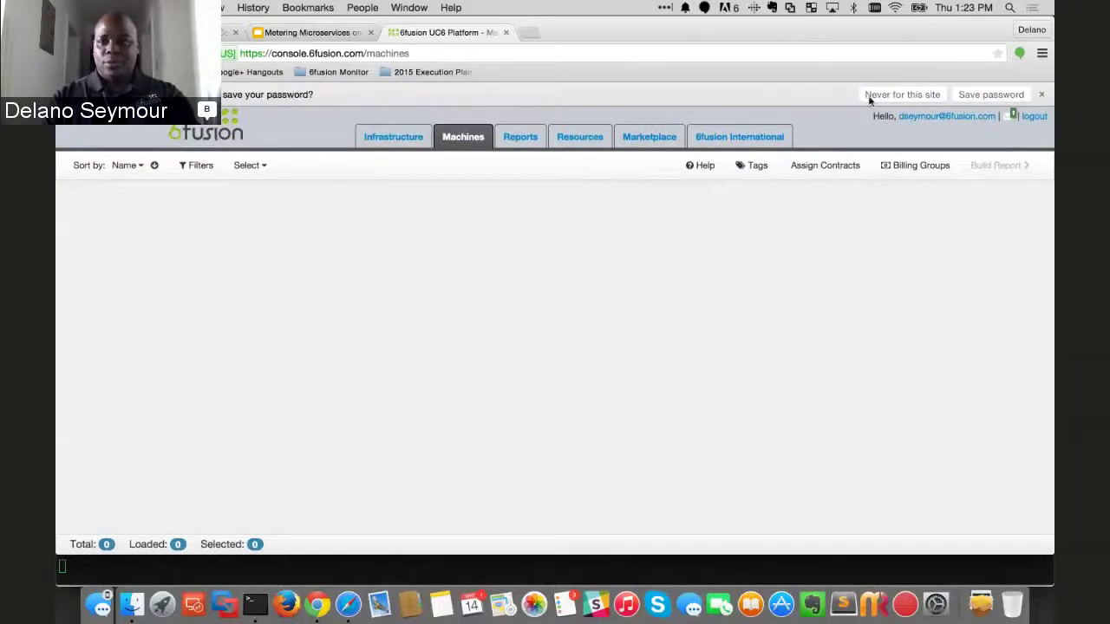
- Switch the active organization from 6fusion International to Outsourced IT Services, searching 'outsou'
left_click(997, 94)
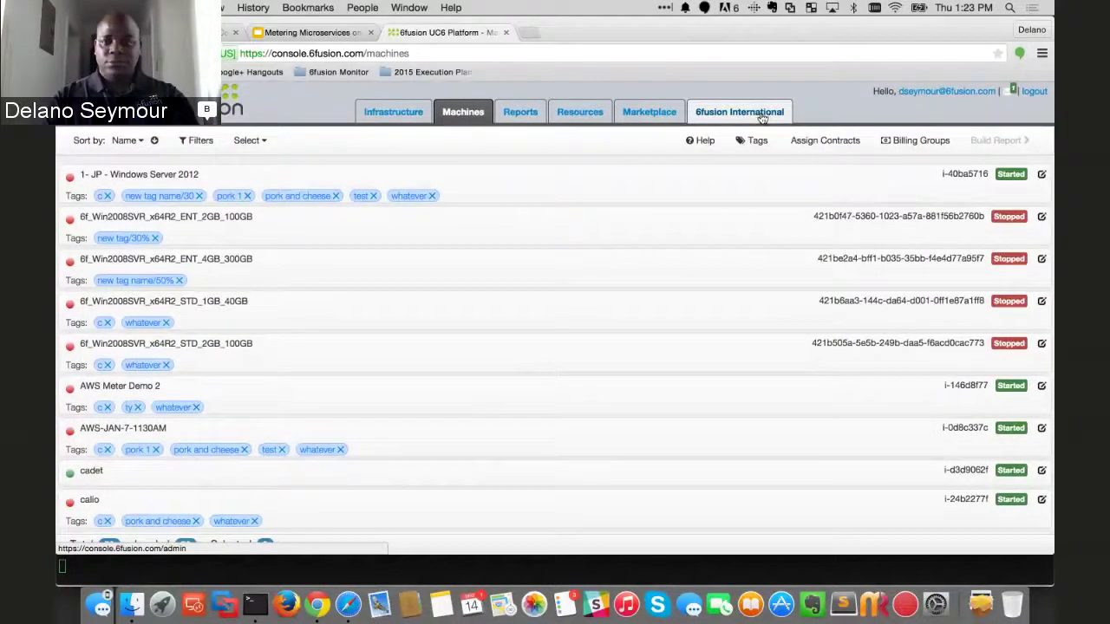
left_click(764, 119)
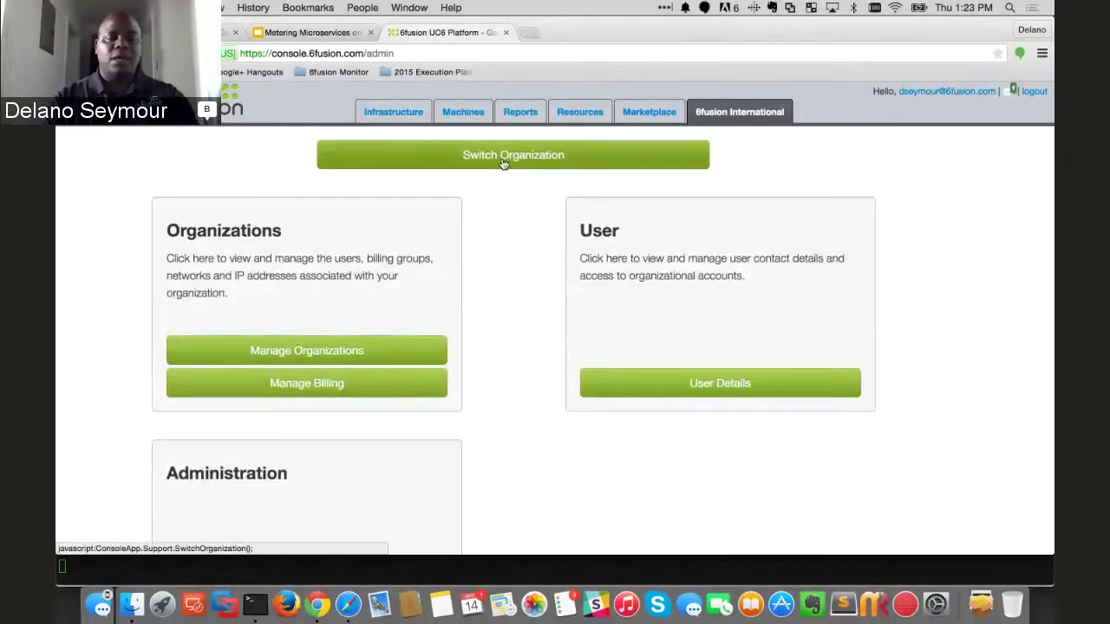
left_click(502, 161)
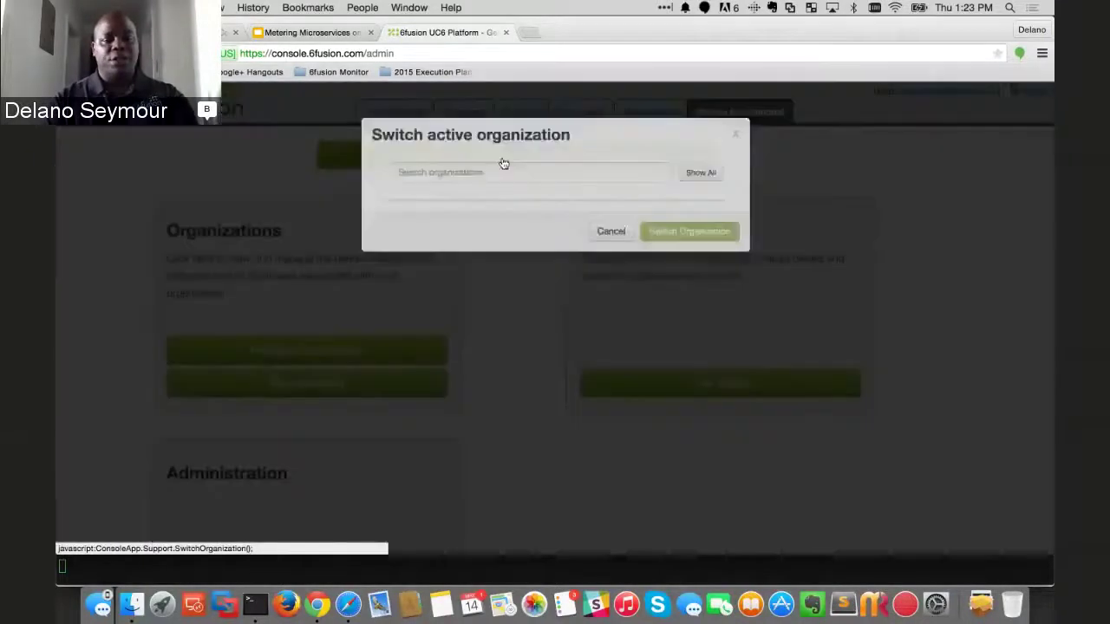
left_click(457, 186)
type("out")
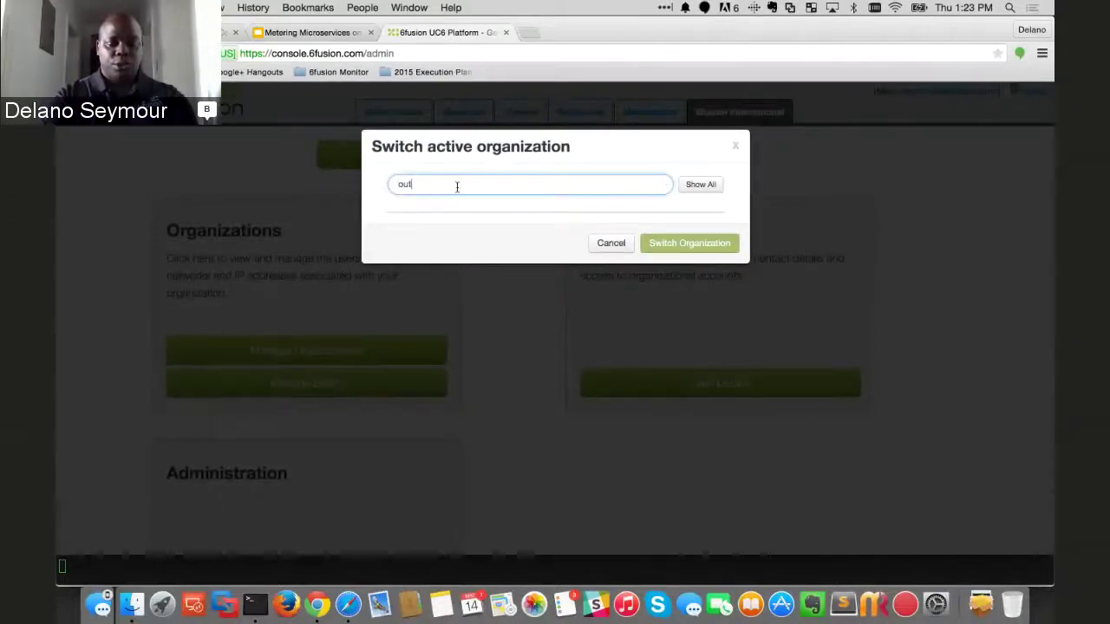
type("sou")
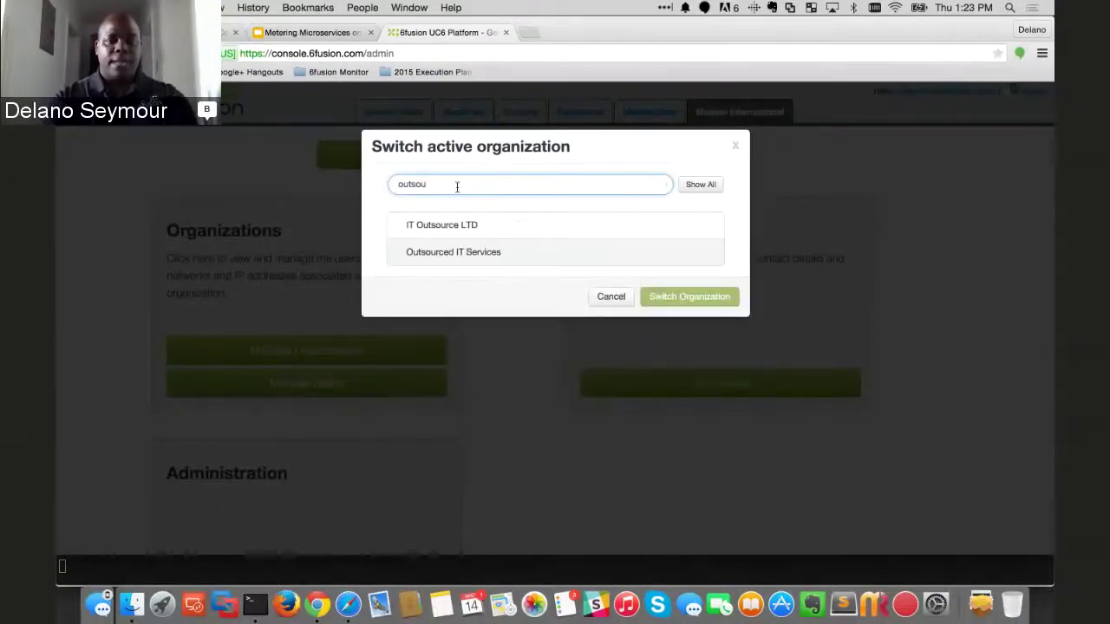
left_click(457, 252)
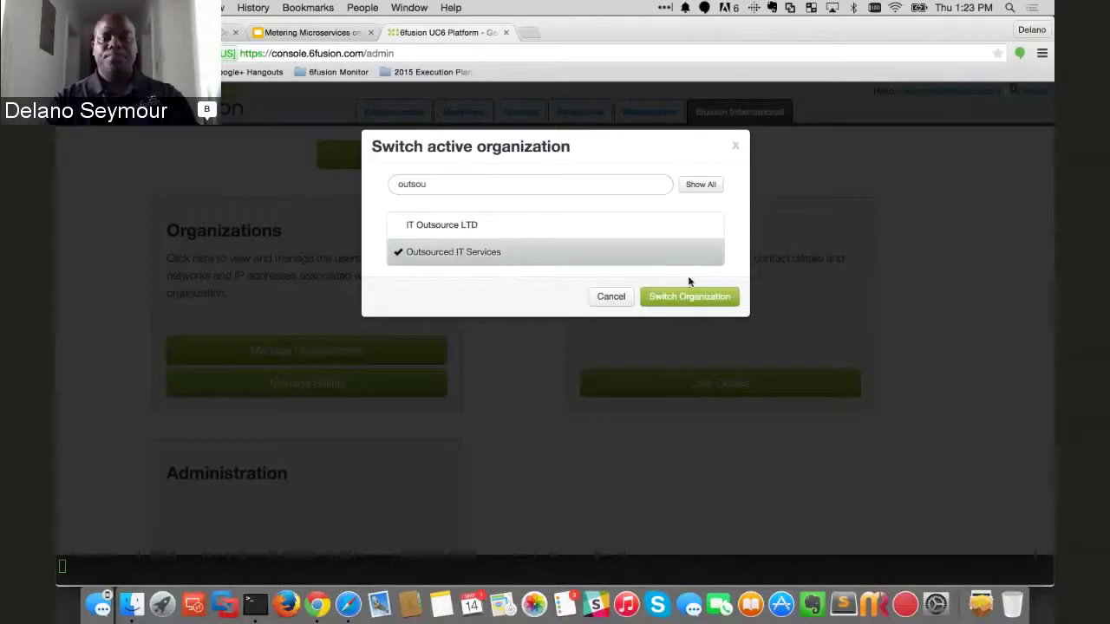
left_click(690, 295)
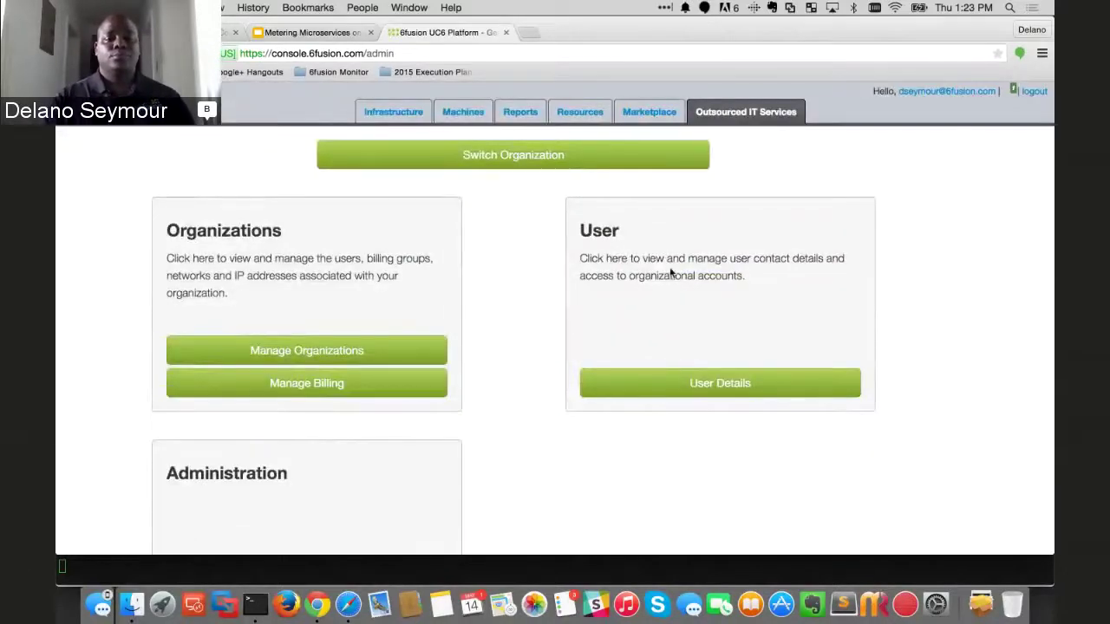
- Open the VMware infrastructure's details and scroll down to its 30-day readings chart
left_click(398, 115)
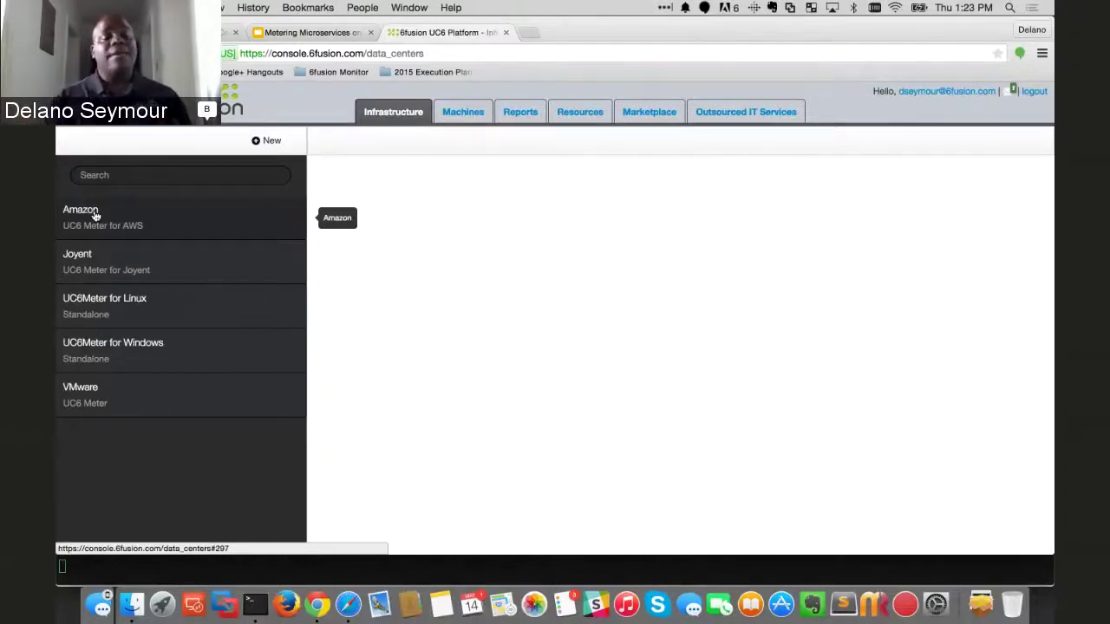
left_click(271, 144)
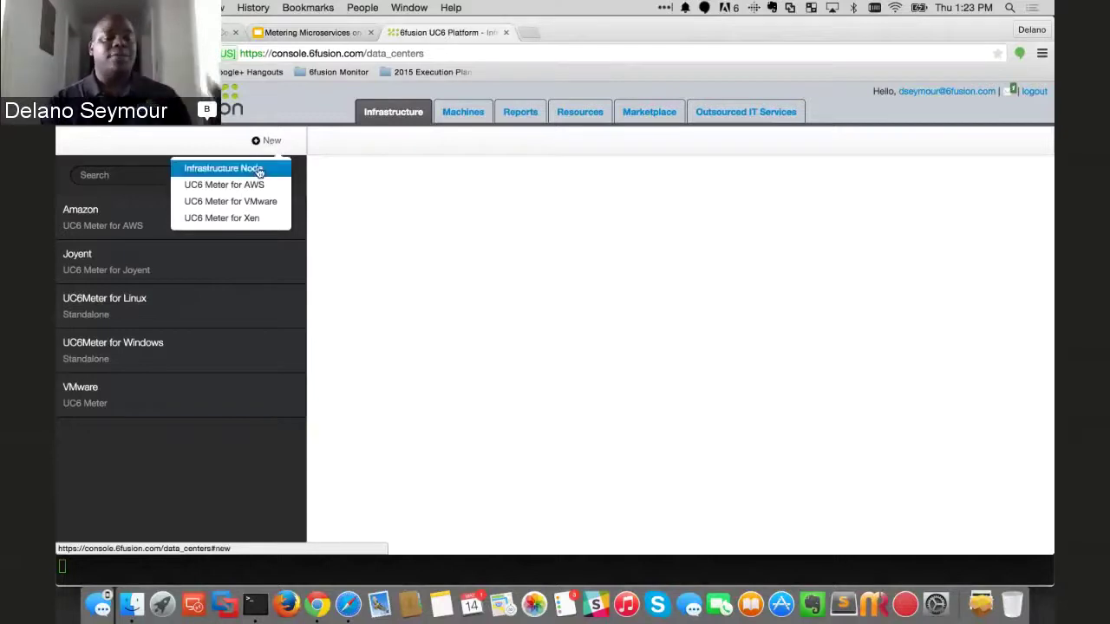
left_click(201, 461)
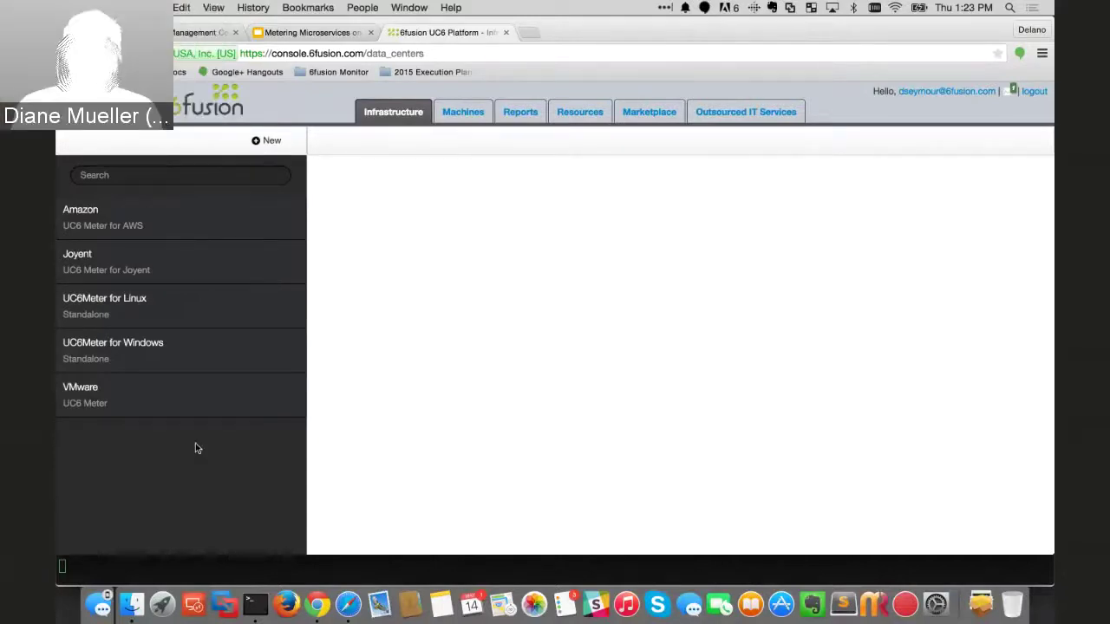
left_click(101, 405)
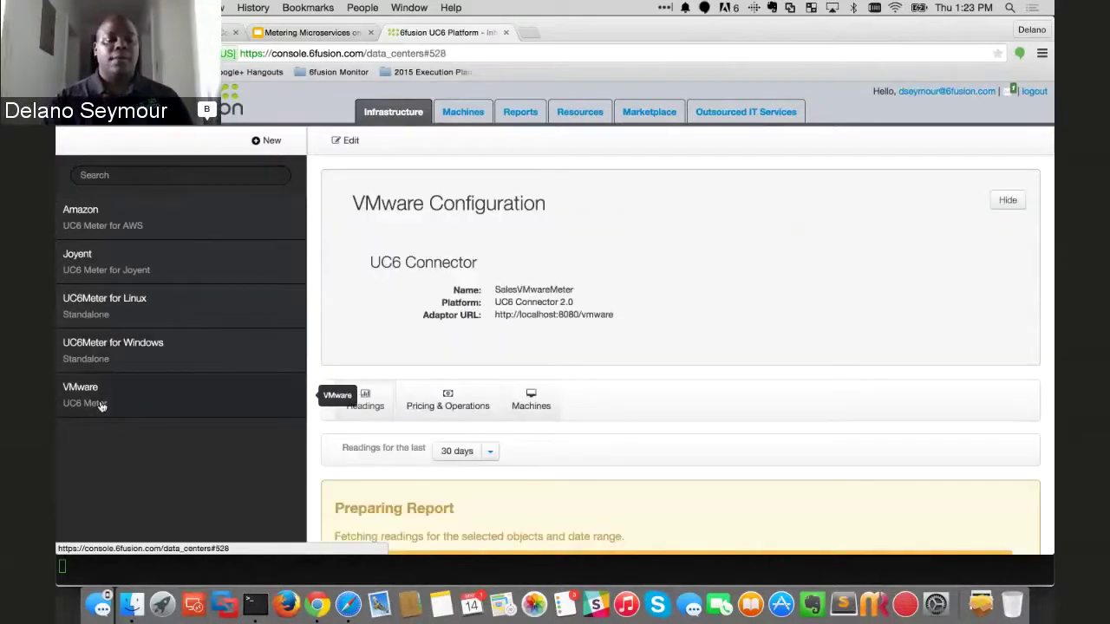
scroll(546, 350, "down", 1)
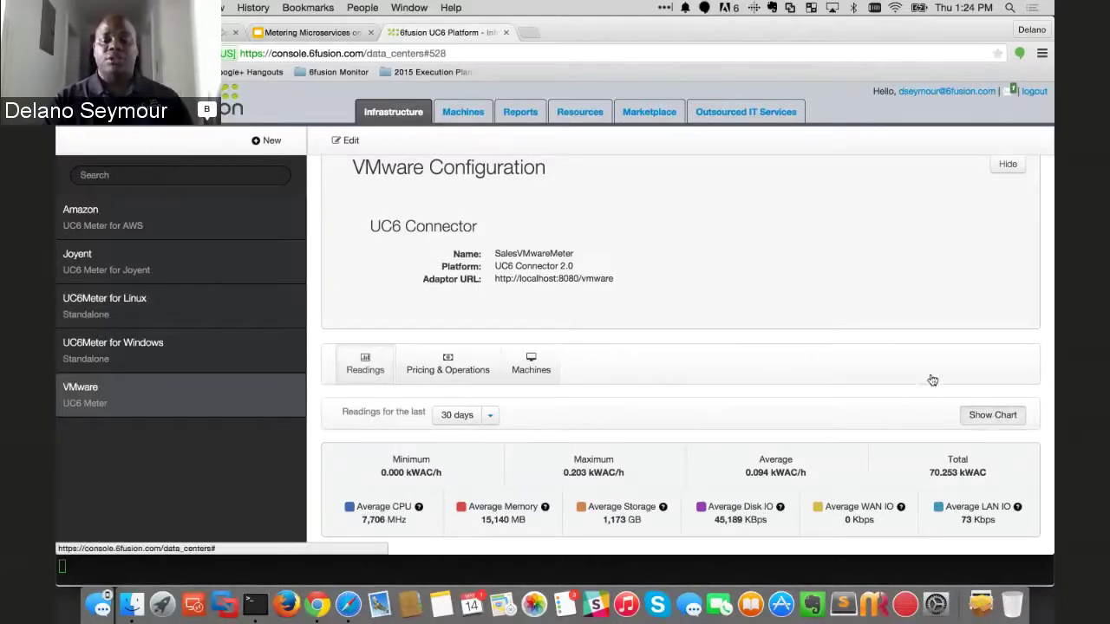
scroll(928, 378, "down", 1)
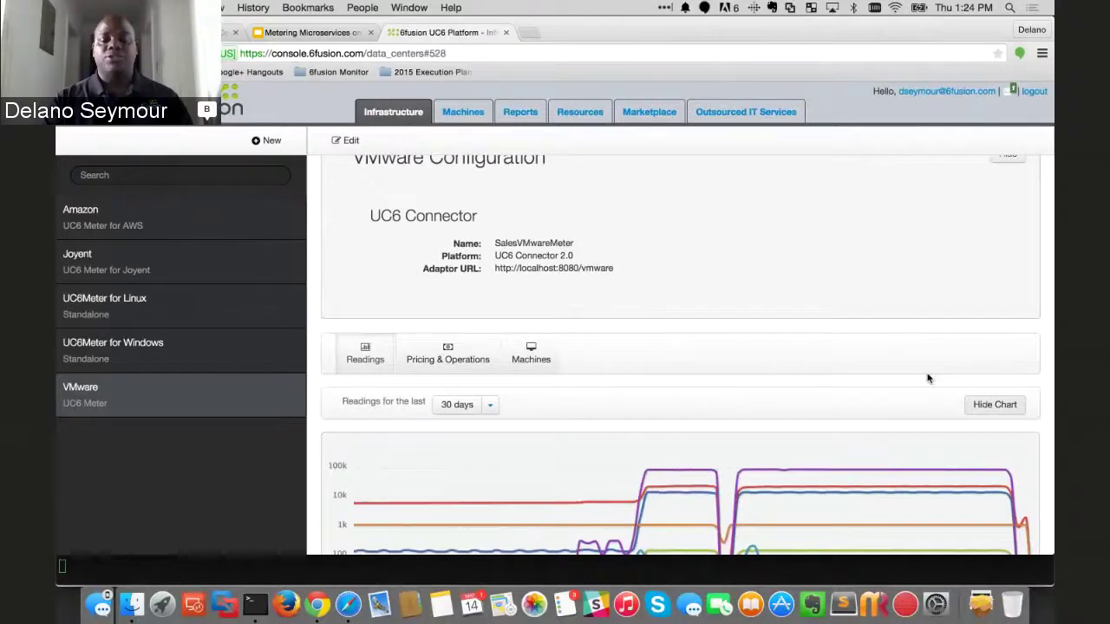
scroll(928, 378, "down", 5)
scroll(928, 378, "down", 2)
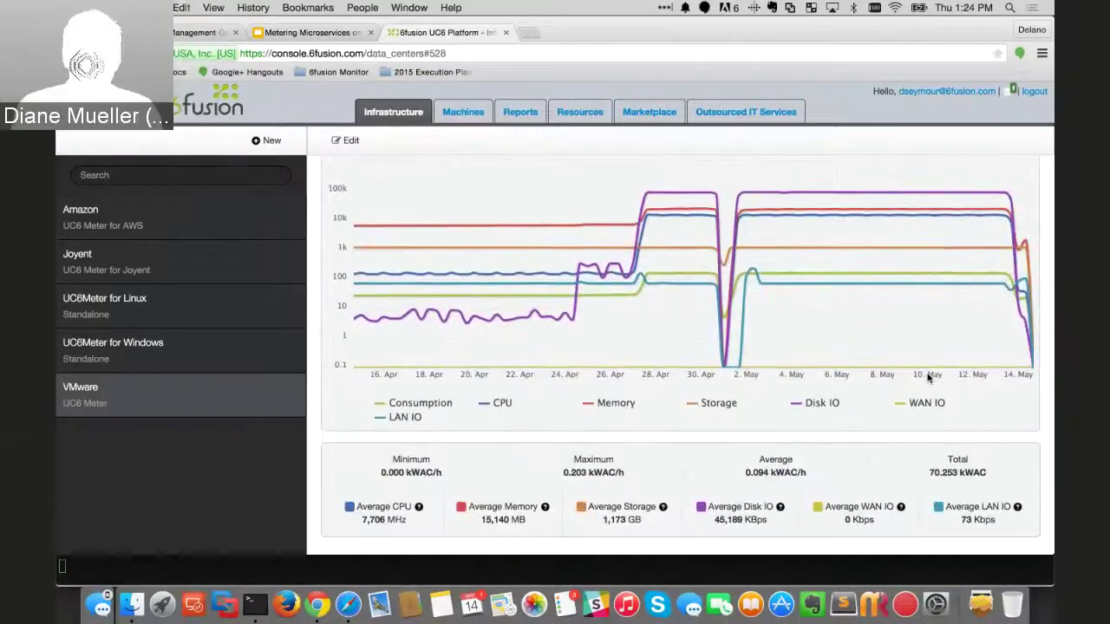
- Hide WAN IO, Disk IO, Storage, Memory, CPU and LAN IO, then re-show CPU beside Consumption
left_click(926, 403)
left_click(828, 404)
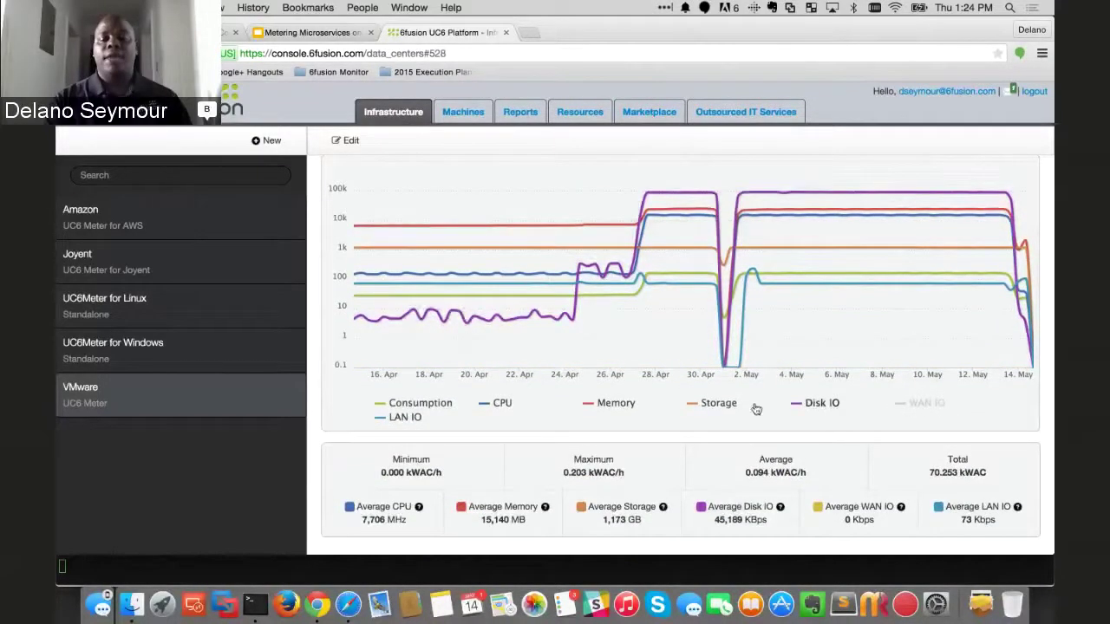
left_click(724, 405)
left_click(614, 404)
left_click(503, 404)
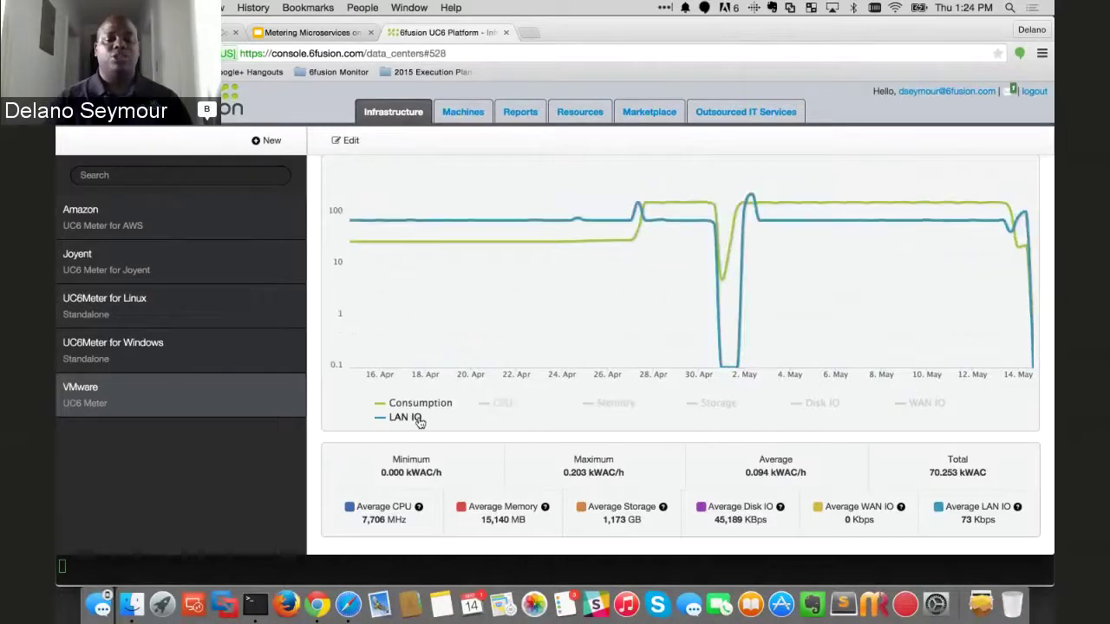
left_click(415, 419)
scroll(418, 422, "up", 1)
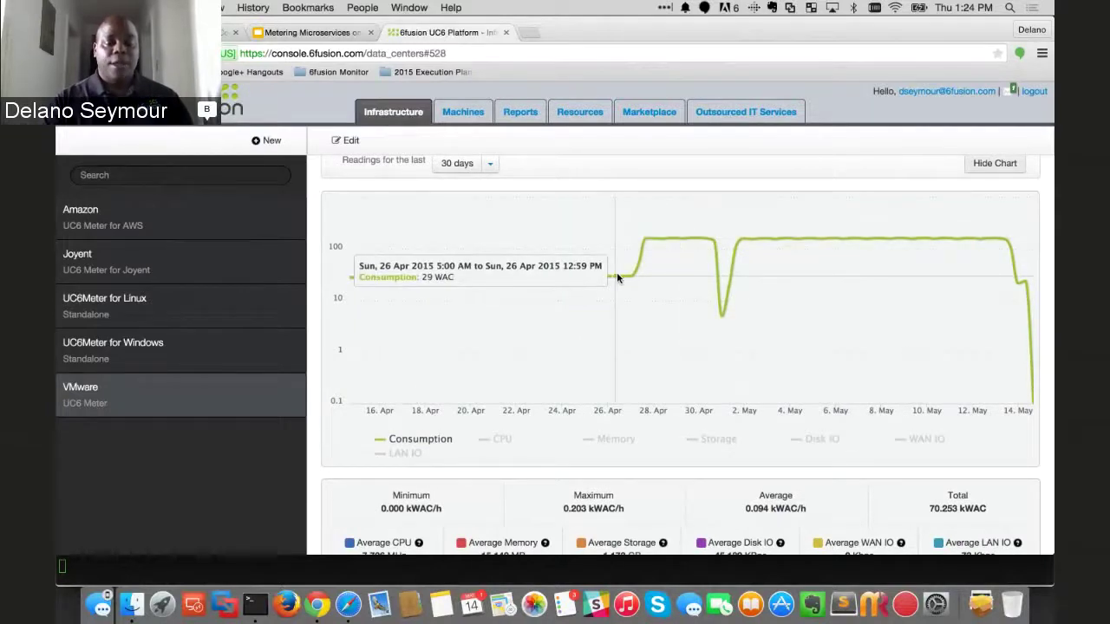
left_click(503, 439)
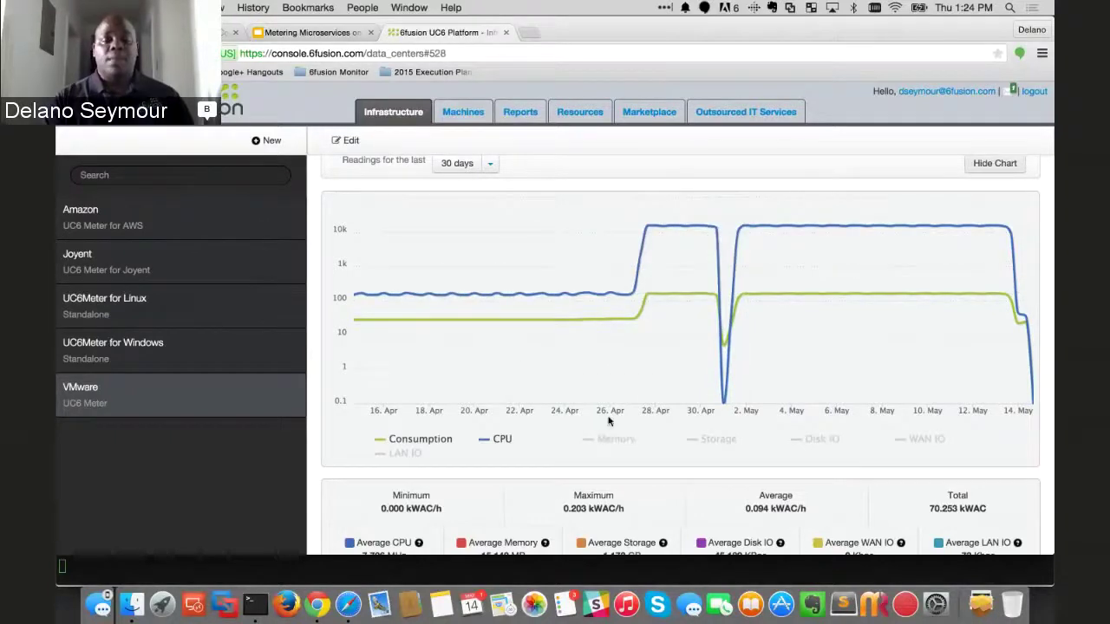
scroll(548, 335, "up", 3)
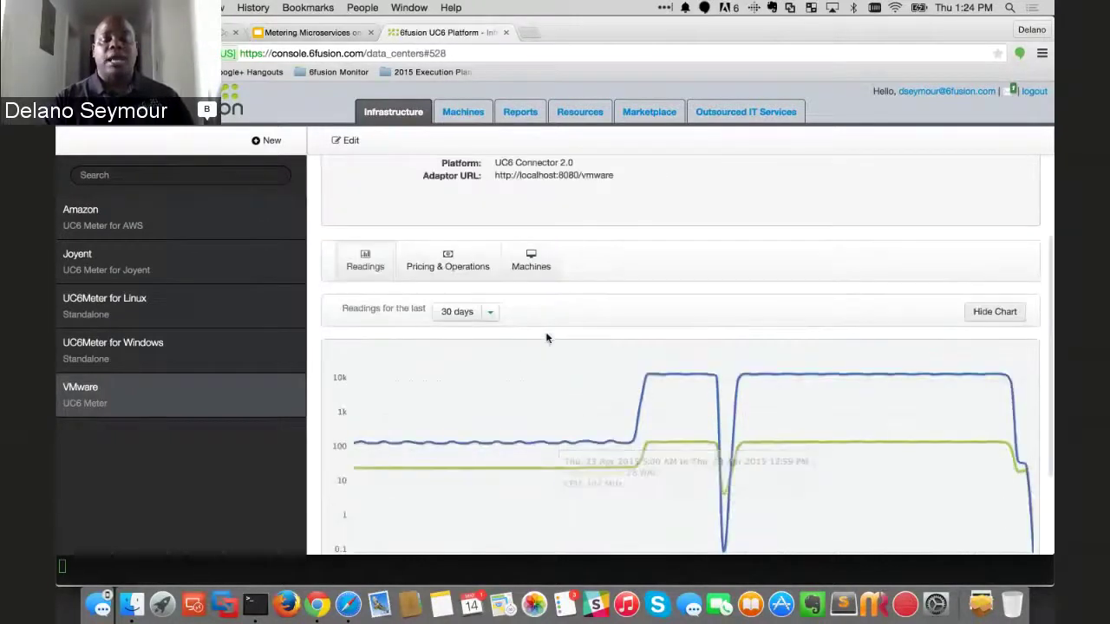
- Show the VMware Machine Summary: 18 machines, 15 stopped, 2 started, 1 deleted
left_click(537, 274)
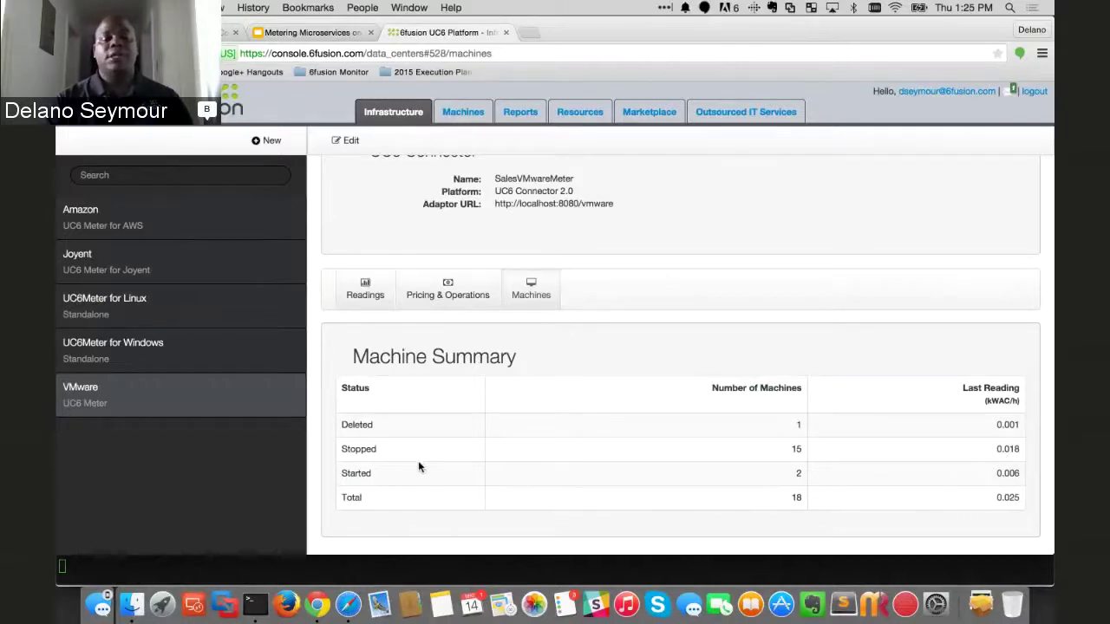
- Filter the full machine list to machines on the VMware infrastructure
left_click(477, 119)
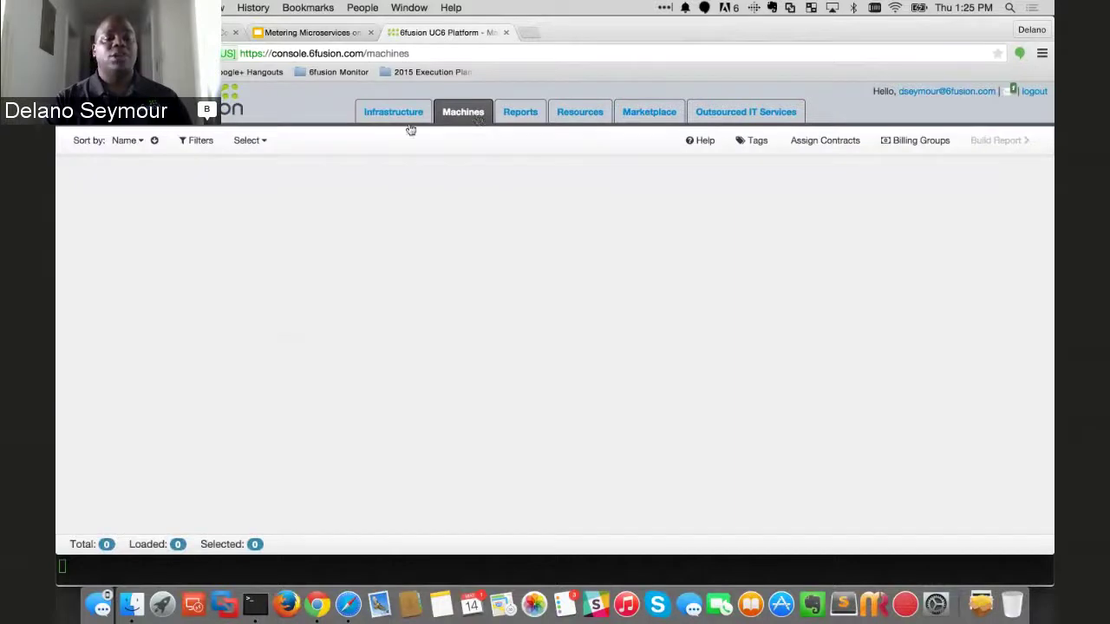
left_click(196, 140)
left_click(196, 206)
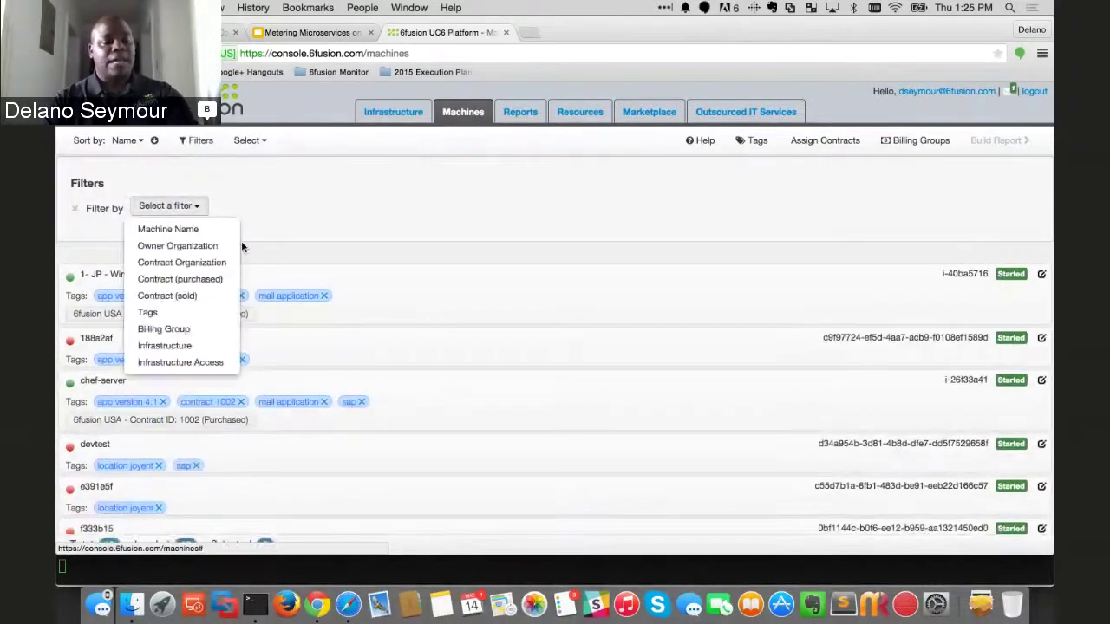
left_click(180, 350)
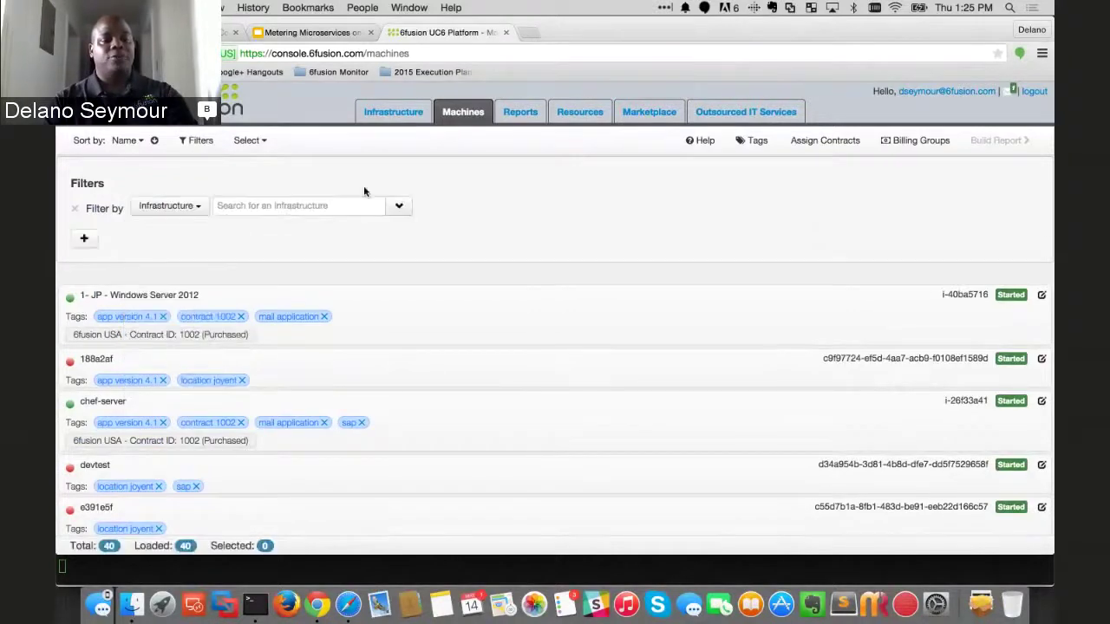
left_click(399, 208)
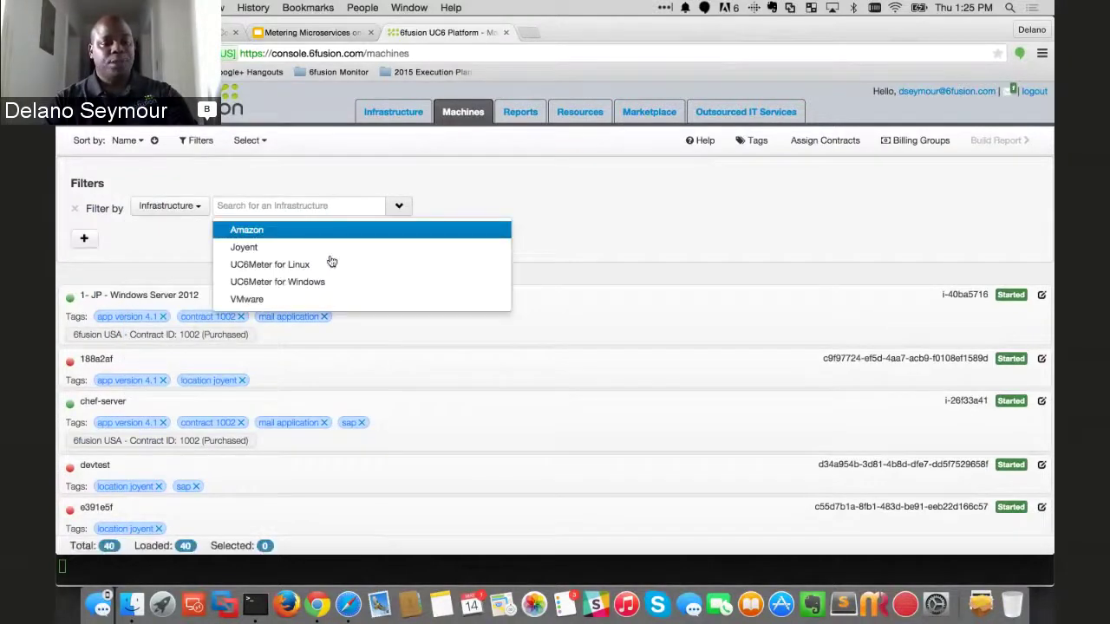
left_click(279, 298)
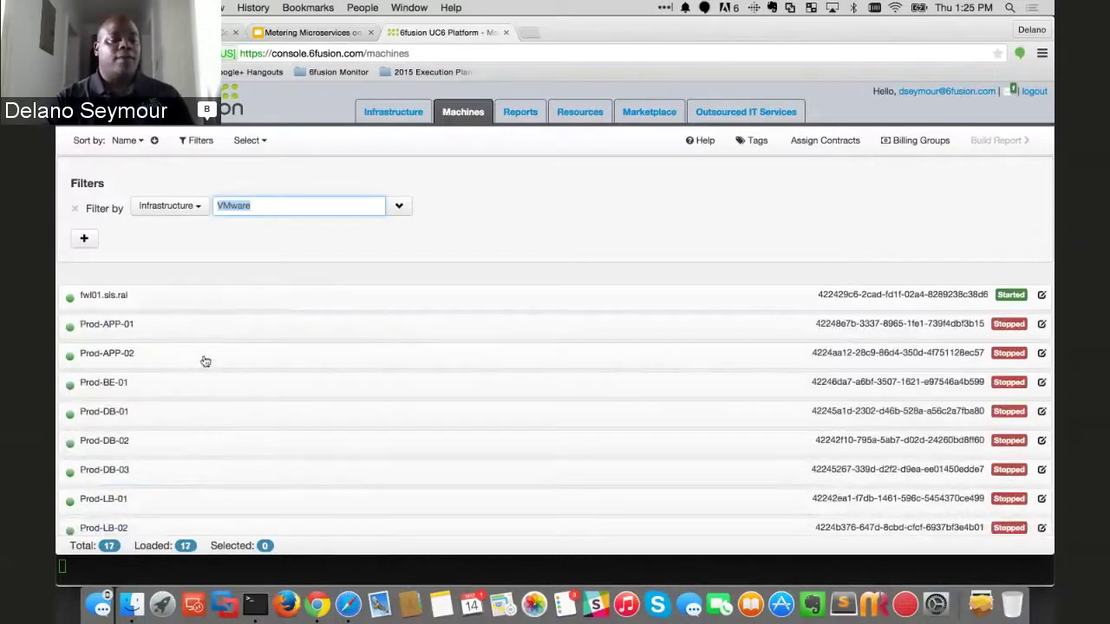
- Select fwl01.sls.ral and deselect Prod-APP-01 so only fwl01.sls.ral remains selected
left_click(185, 332)
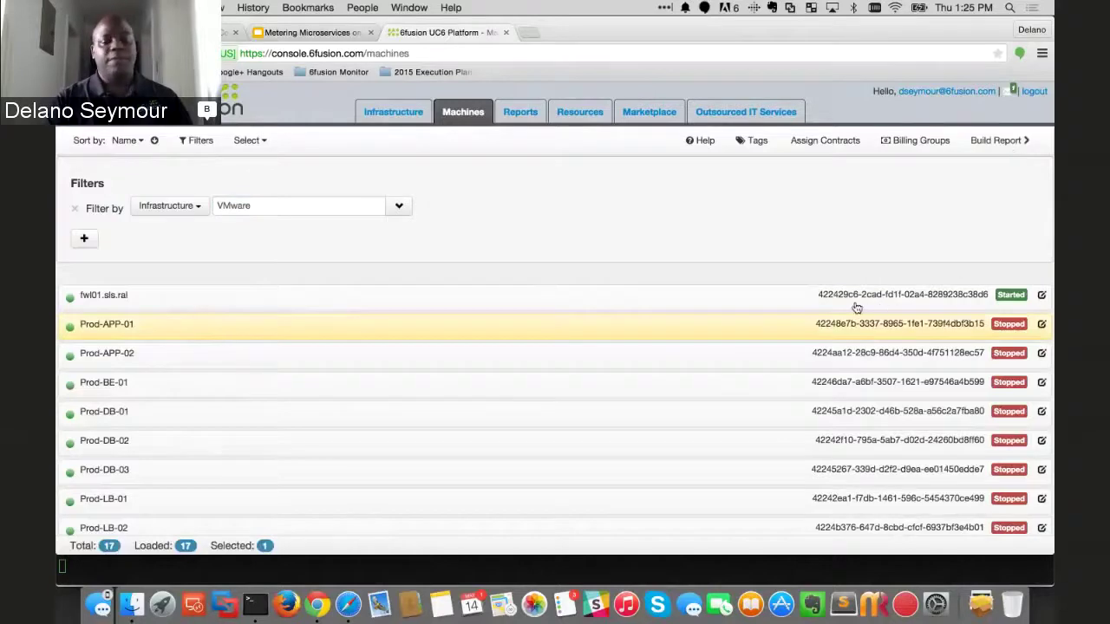
left_click(799, 303)
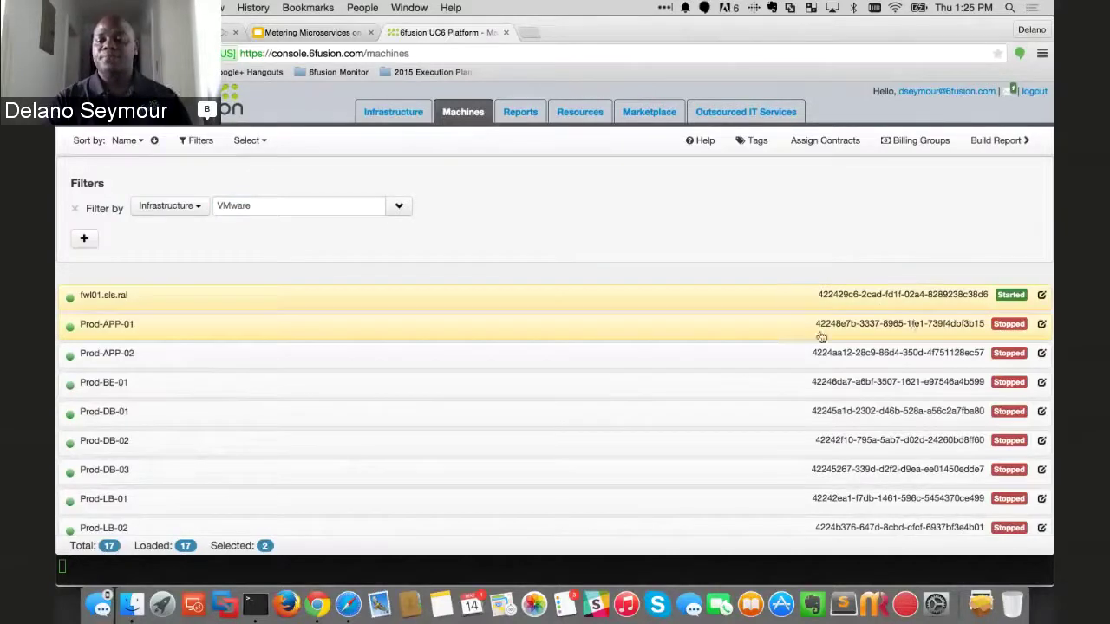
left_click(768, 329)
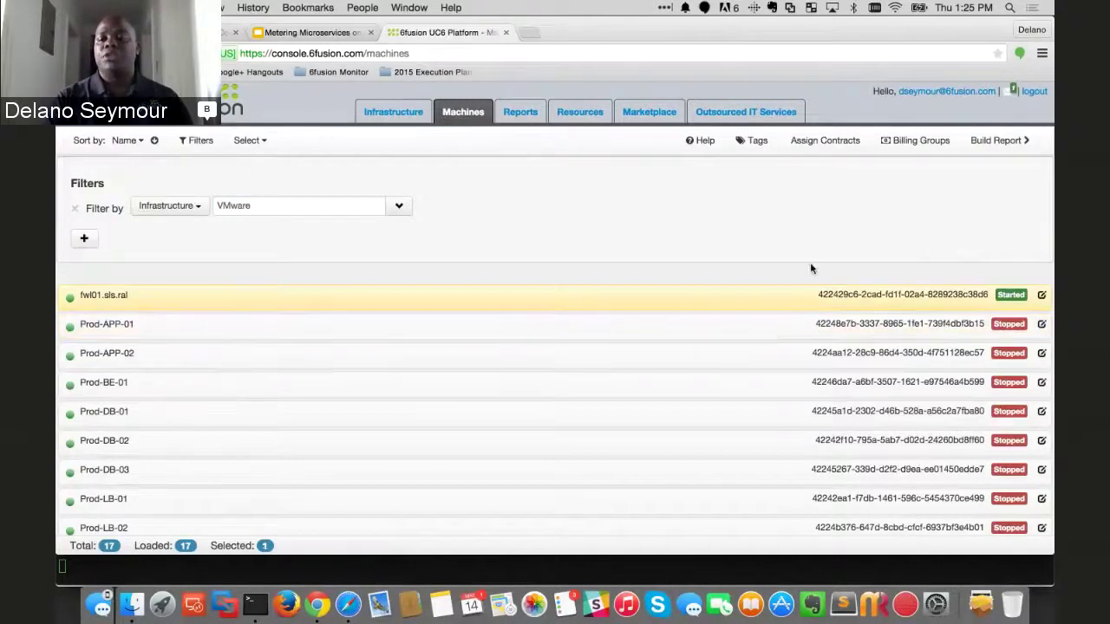
- Build a report for fwl01.sls.ral and view its hourly readings back to Apr 30, 2015
left_click(998, 143)
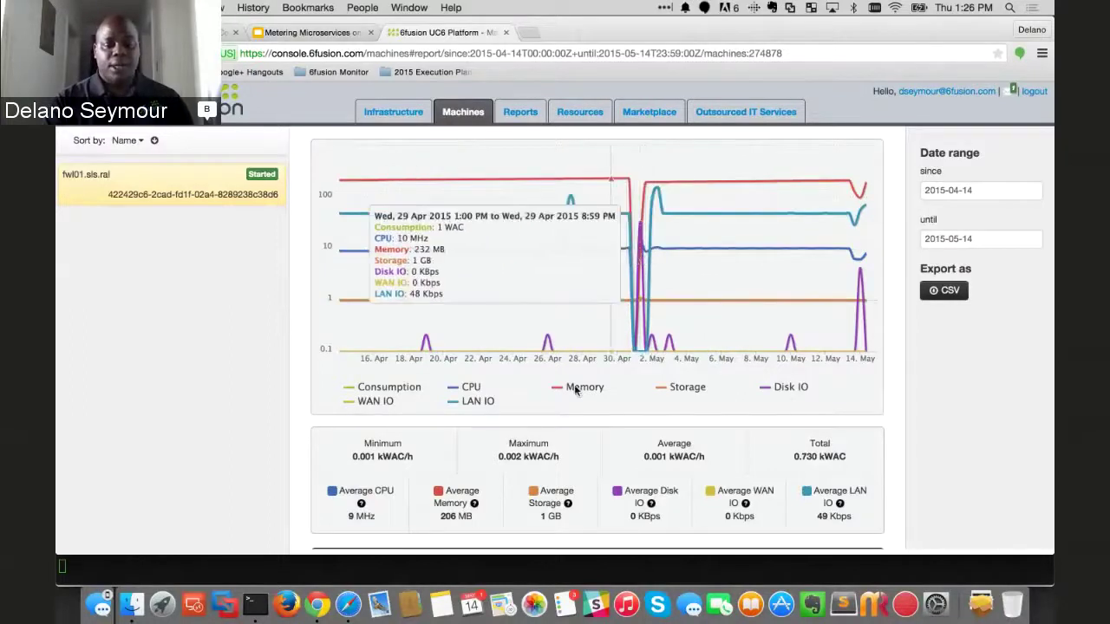
scroll(560, 395, "down", 1)
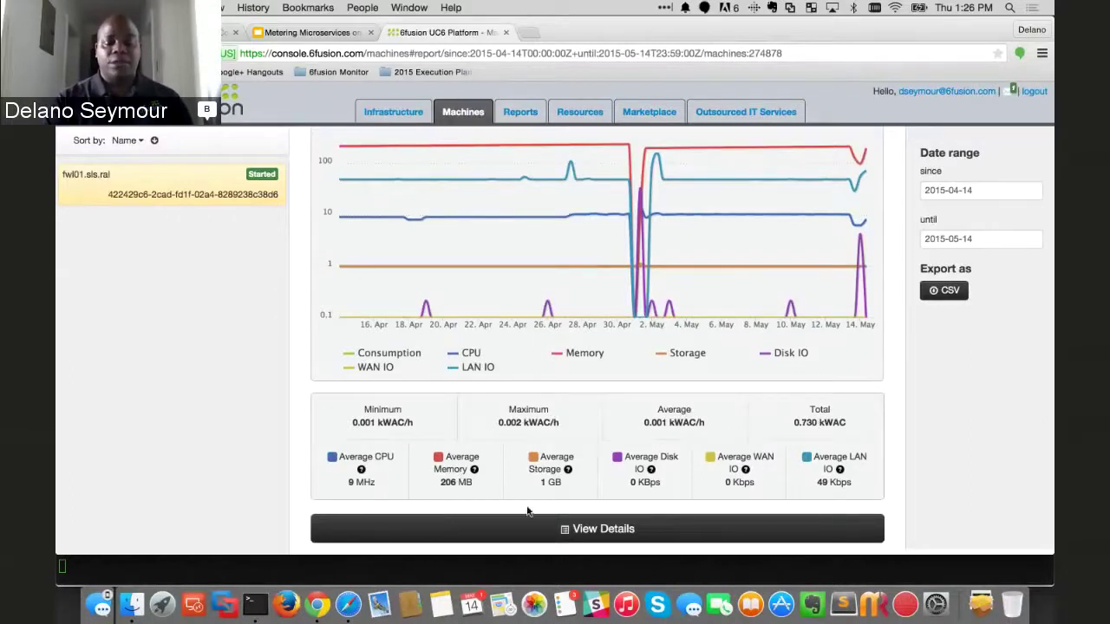
left_click(592, 530)
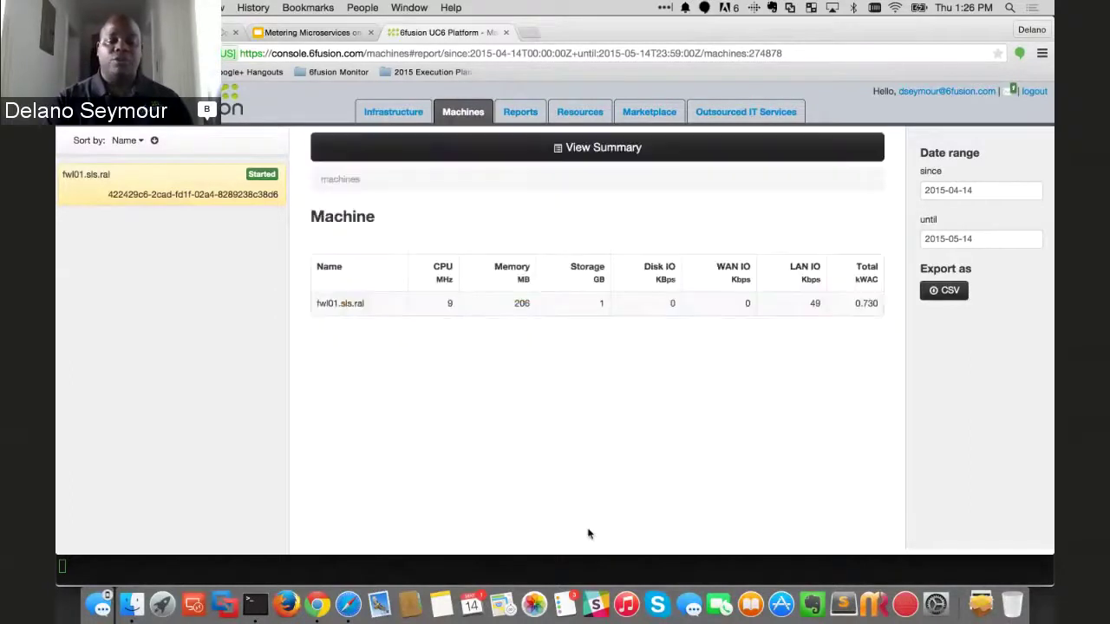
left_click(352, 312)
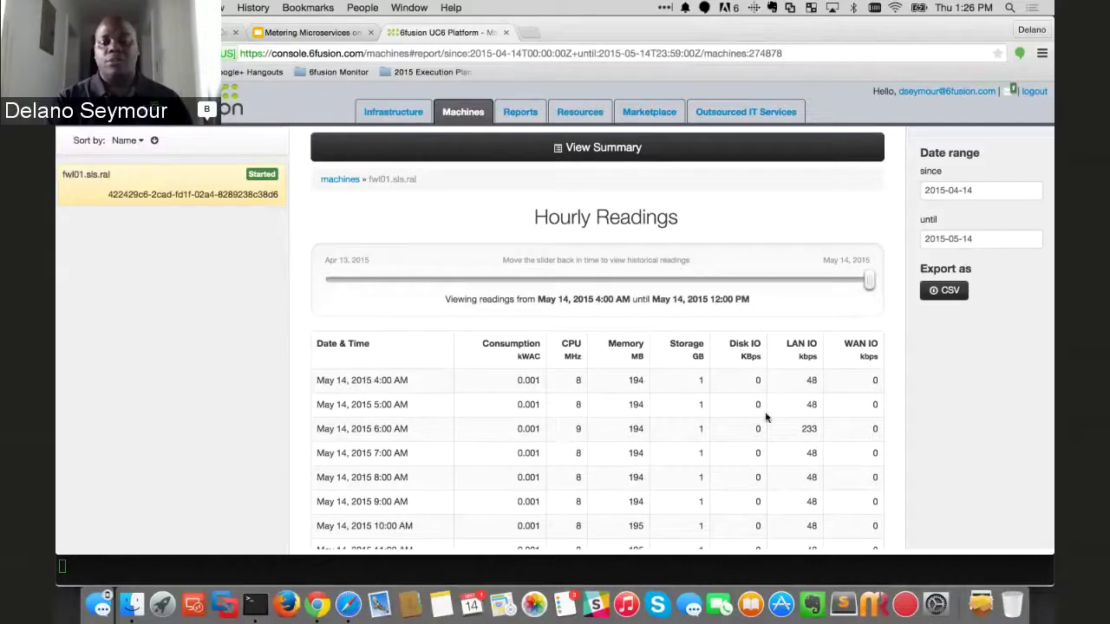
left_click_drag(870, 280, 628, 279)
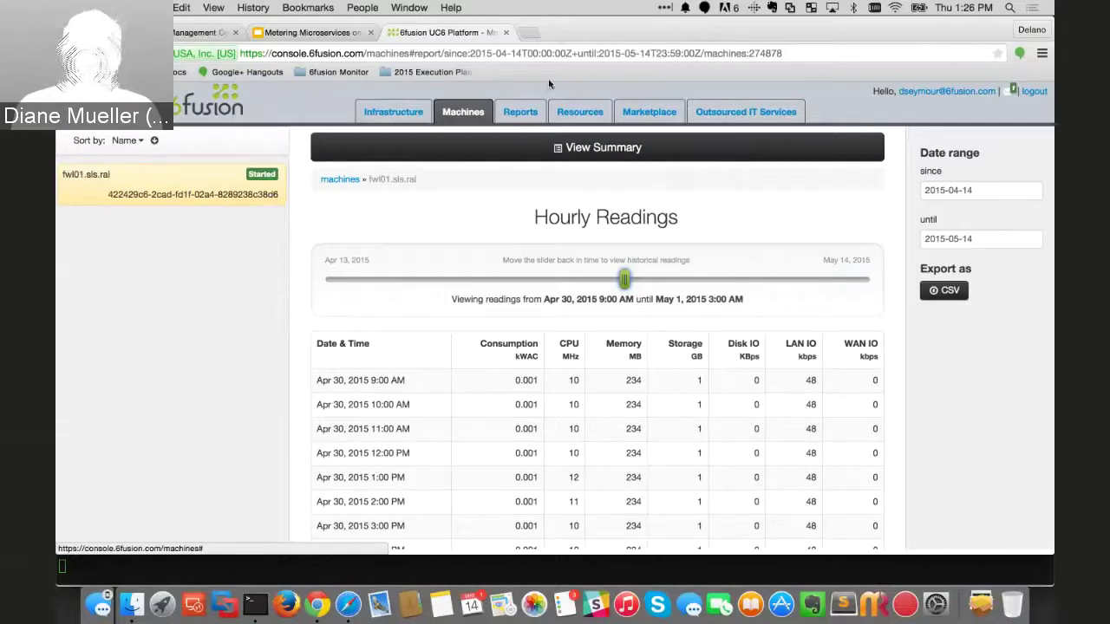
left_click(521, 113)
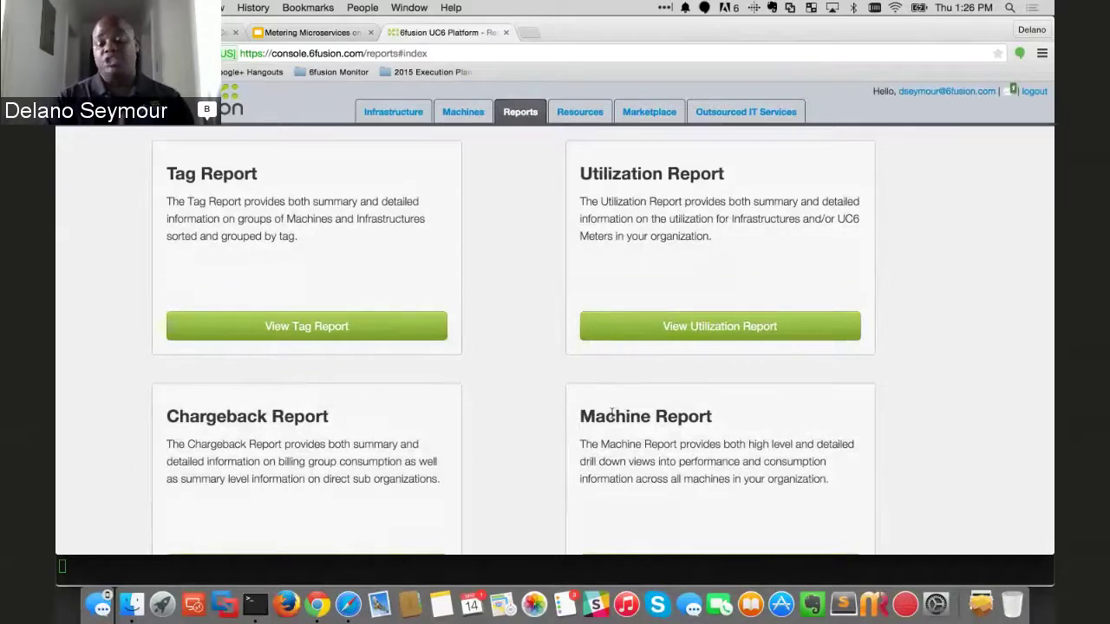
- Generate the Utilization report for the VMware infrastructure from the Reports page
scroll(612, 415, "down", 3)
scroll(612, 414, "up", 3)
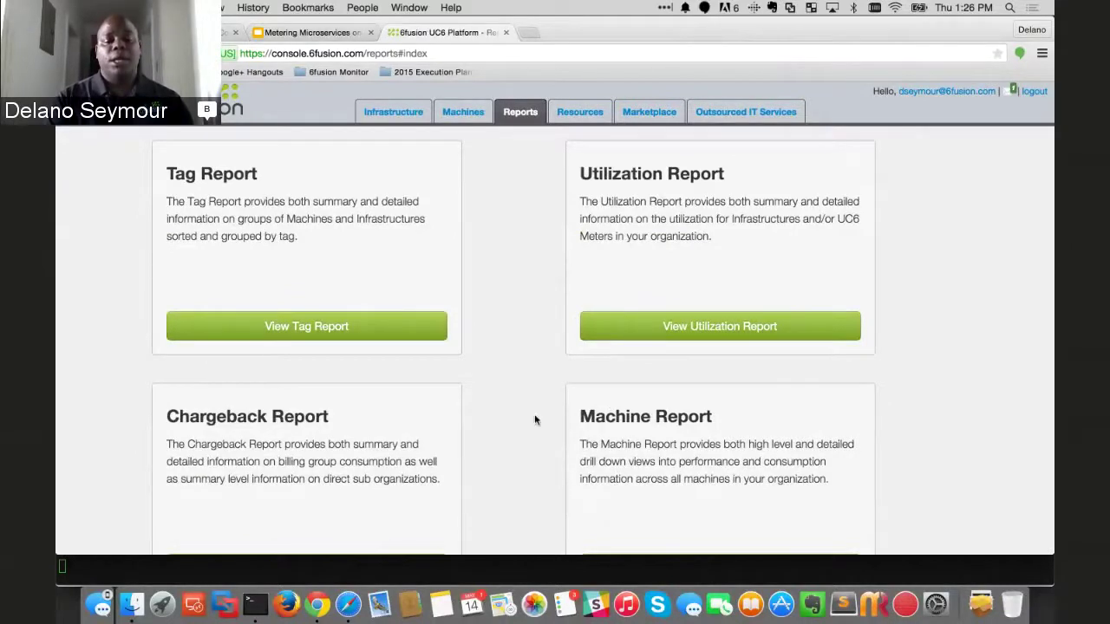
scroll(533, 419, "down", 5)
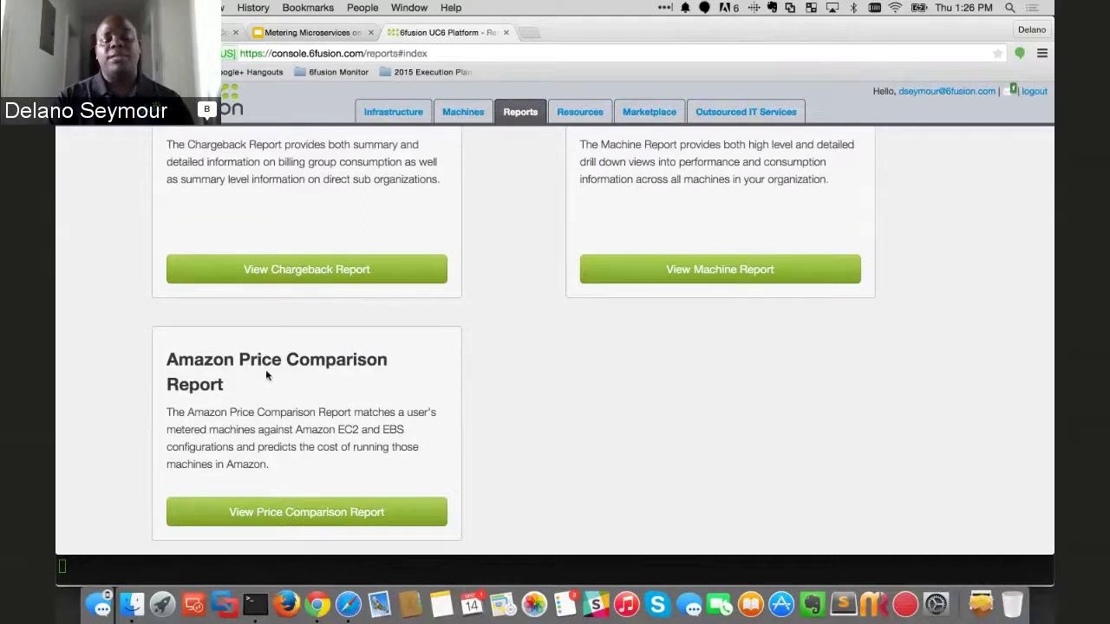
scroll(554, 433, "up", 3)
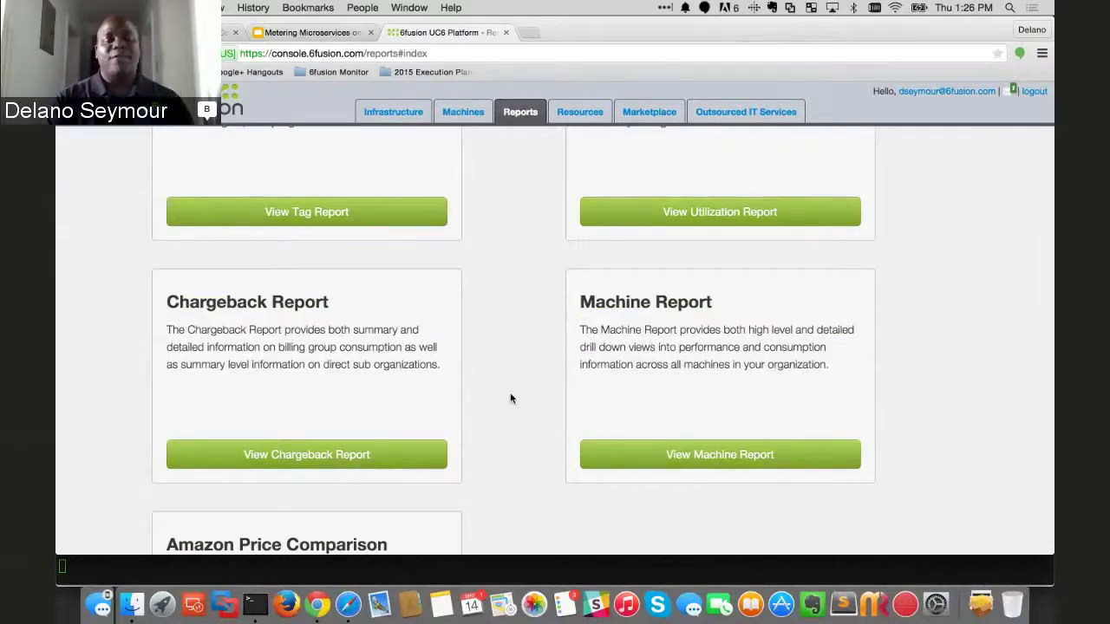
scroll(510, 398, "up", 1)
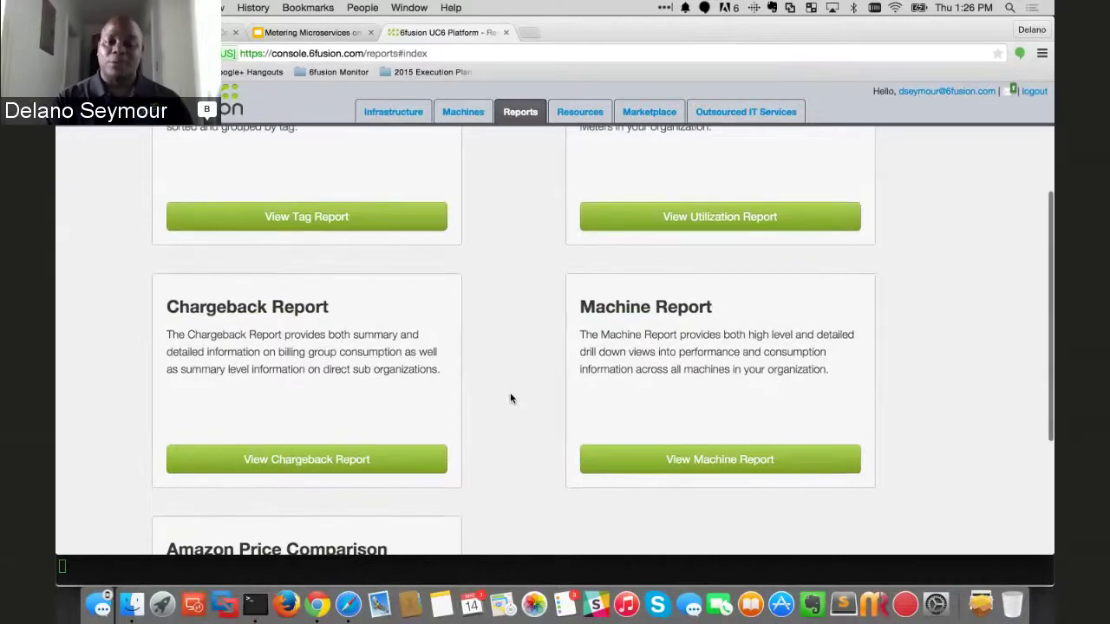
scroll(510, 396, "up", 1)
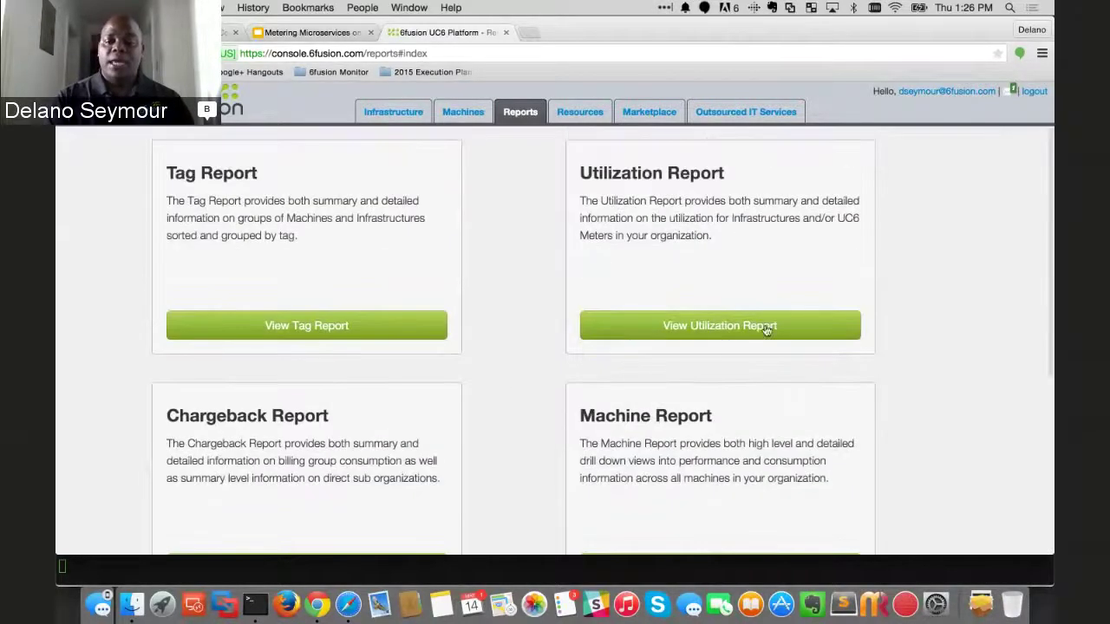
left_click(756, 328)
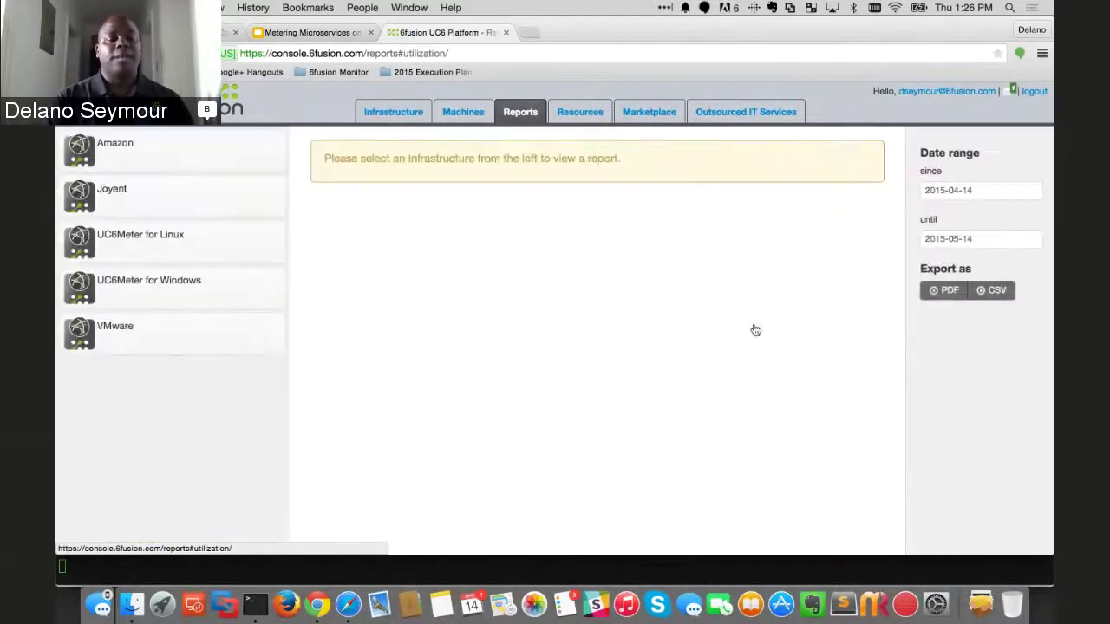
left_click(118, 336)
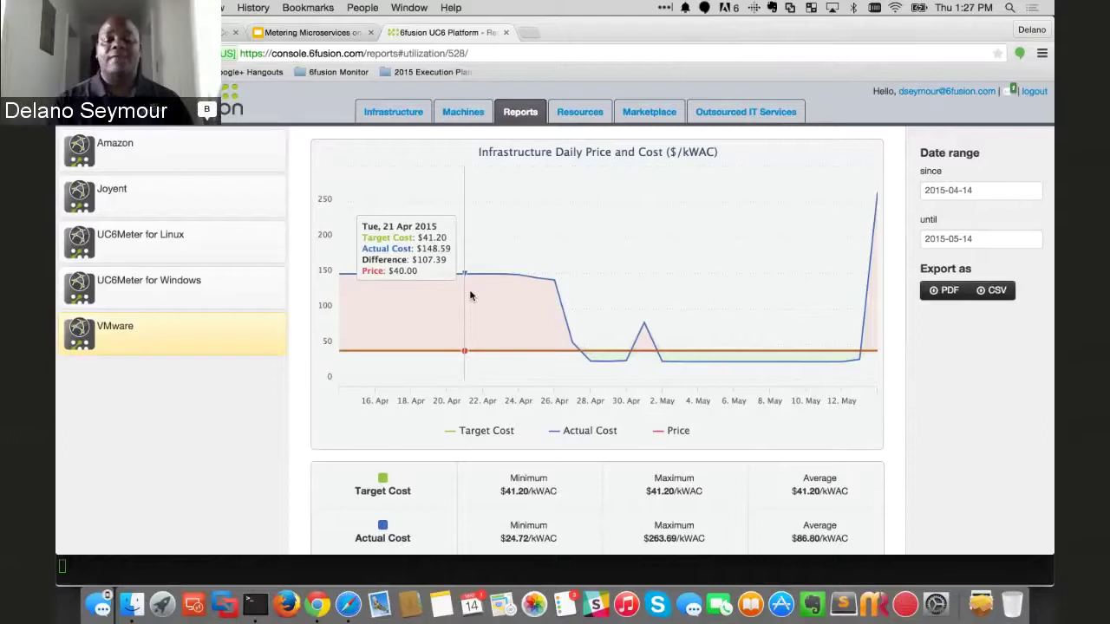
- Review the daily price-versus-cost and capacity-versus-consumption charts for 2015-04-14 to 2015-05-14
scroll(595, 420, "down", 8)
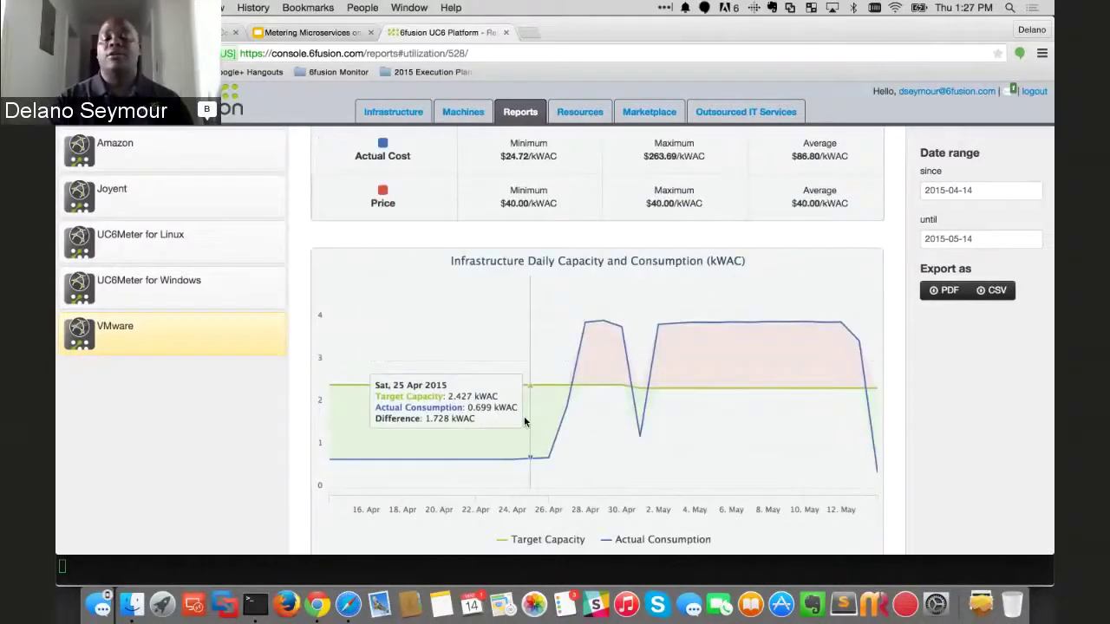
scroll(525, 422, "down", 3)
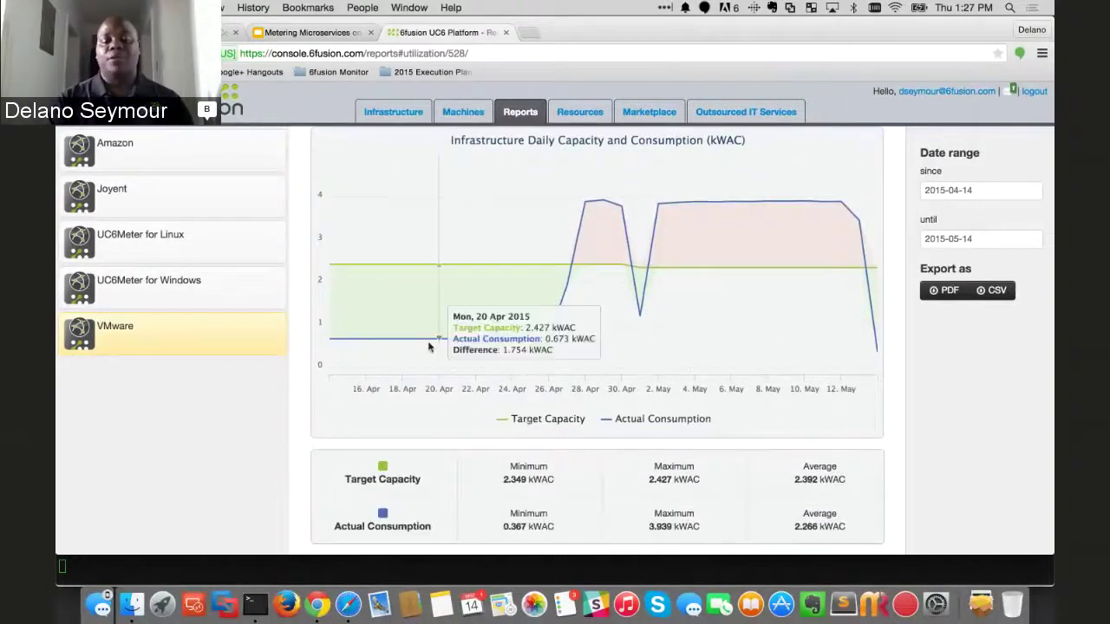
mouse_move(476, 300)
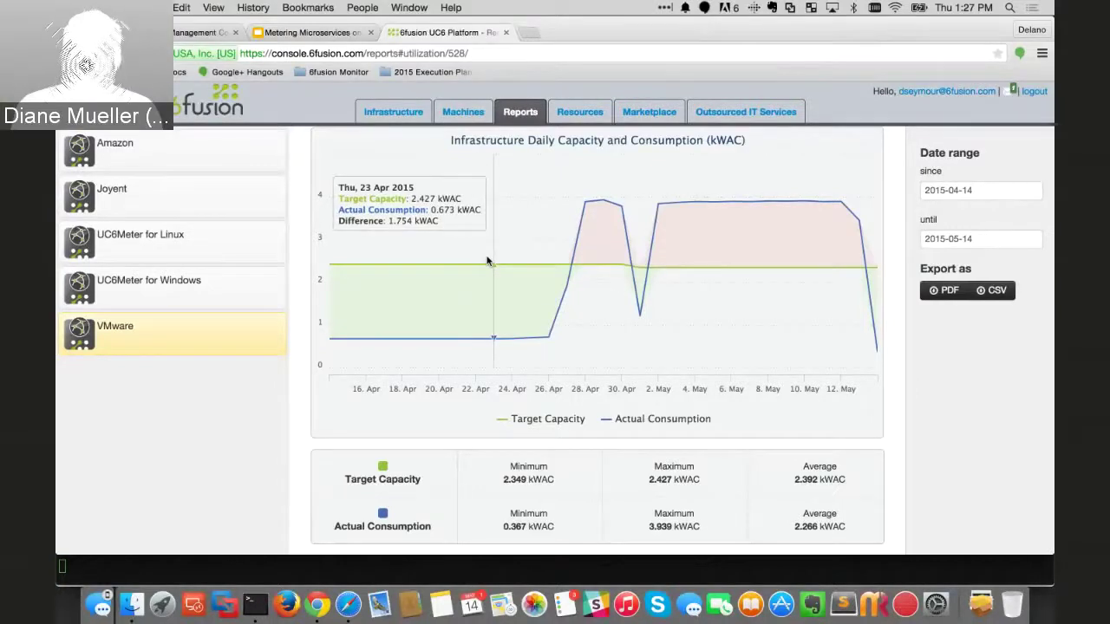
scroll(487, 261, "up", 1)
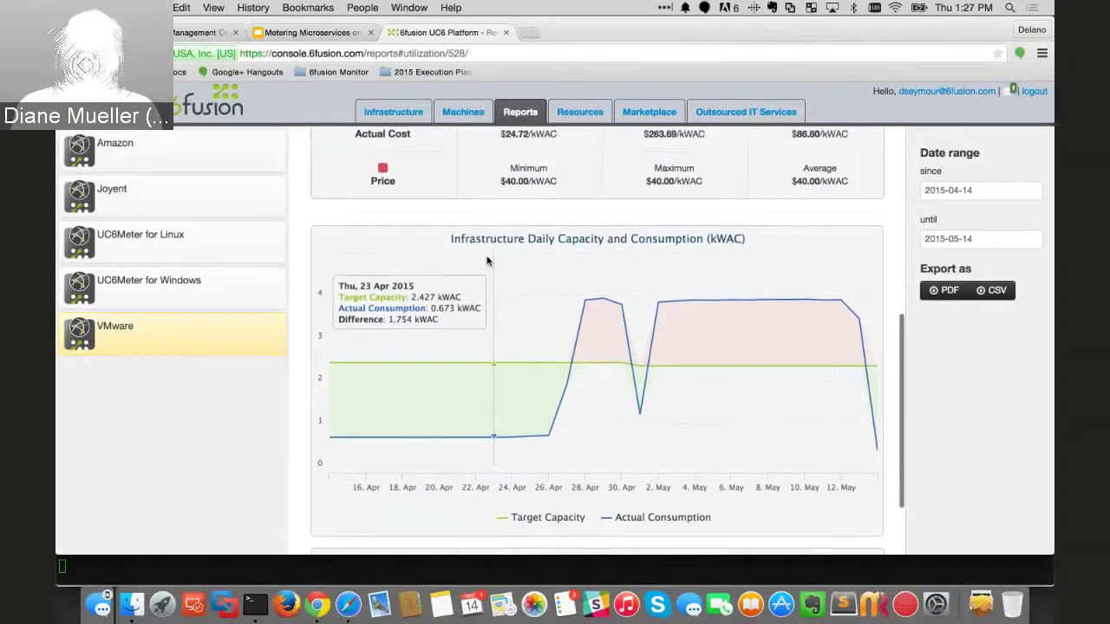
scroll(487, 260, "up", 3)
scroll(486, 260, "up", 5)
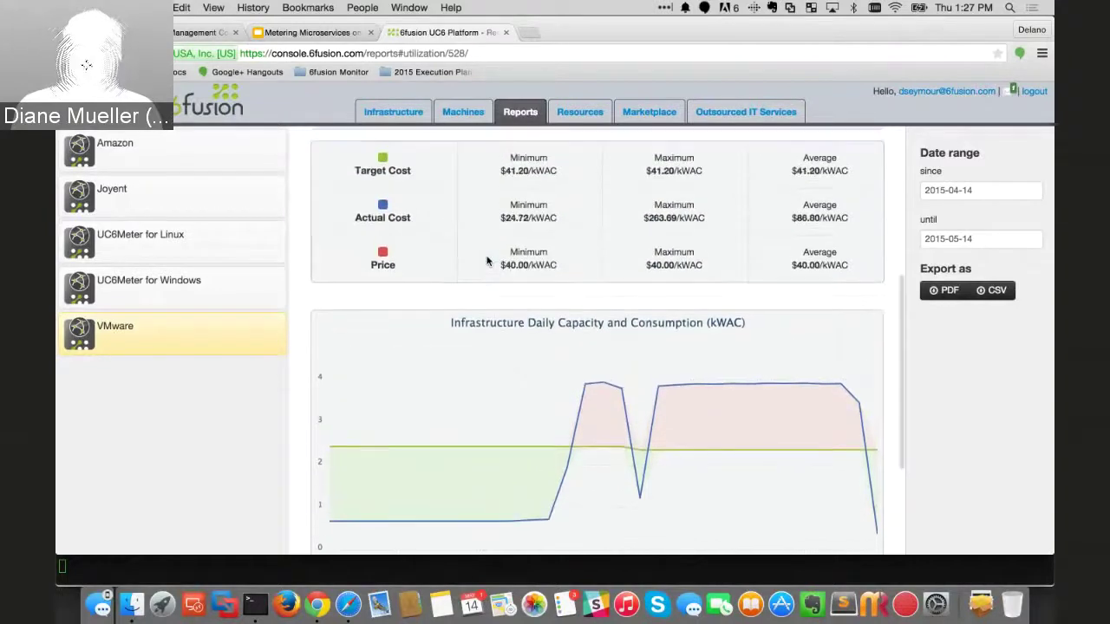
scroll(487, 260, "up", 4)
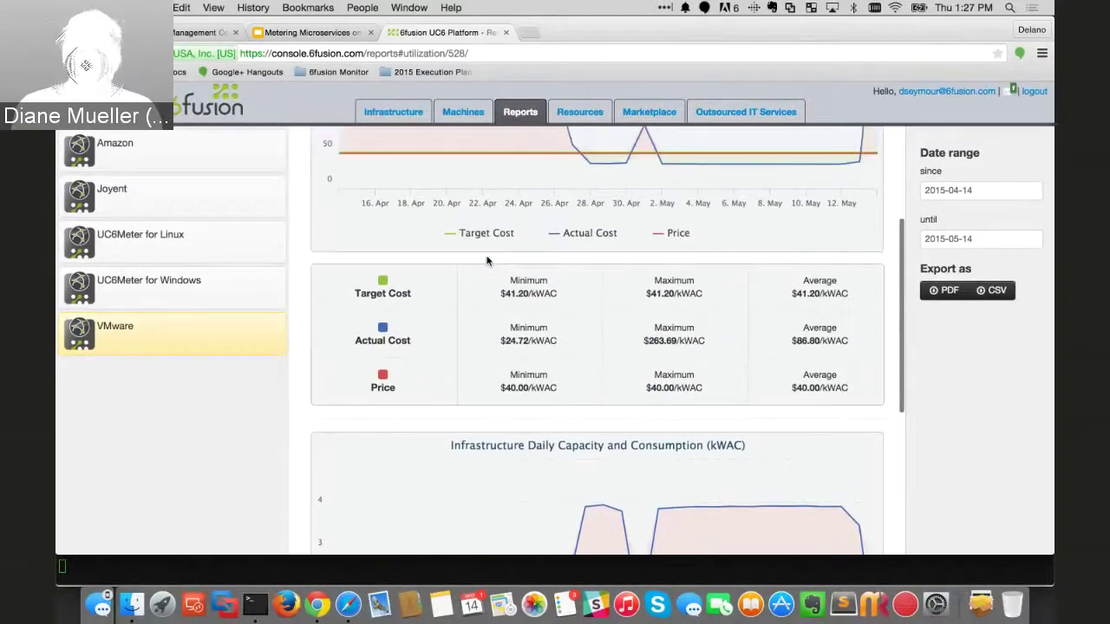
scroll(486, 260, "up", 2)
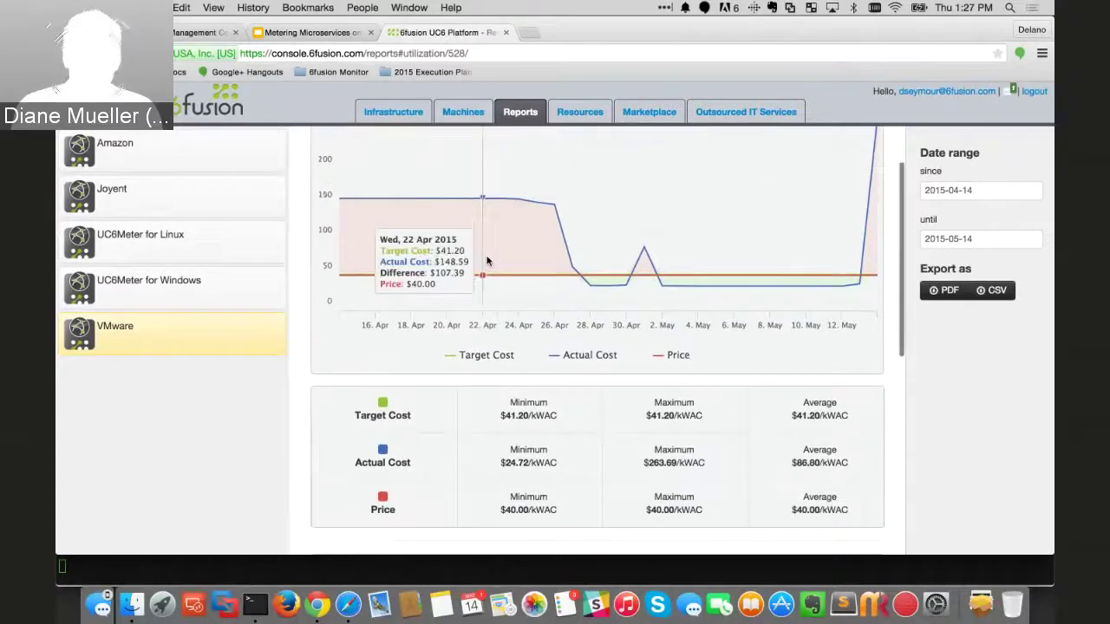